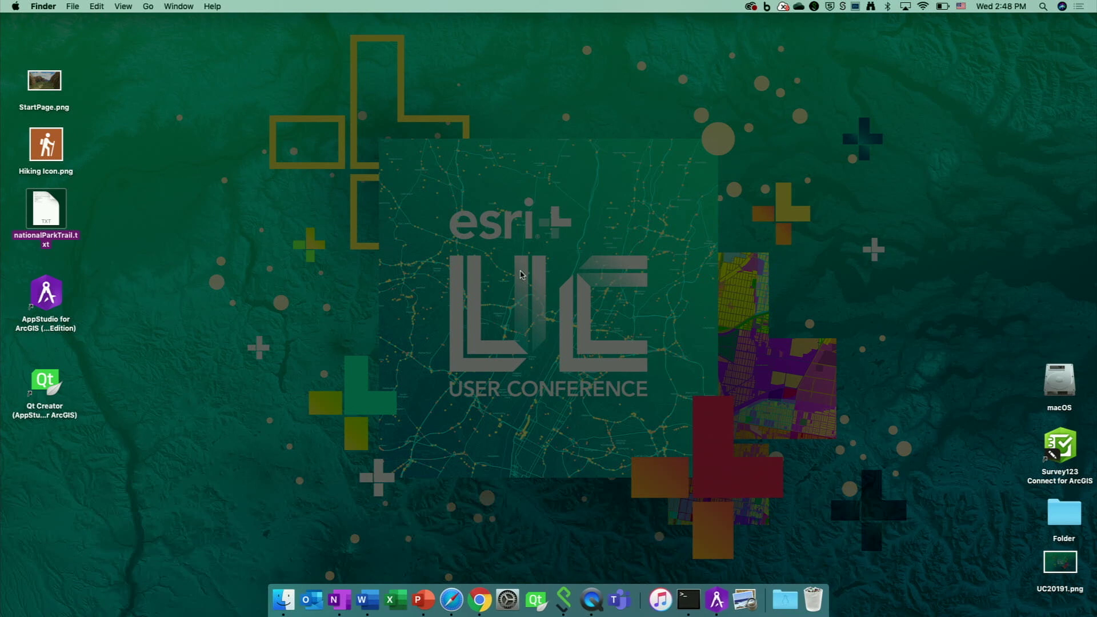
Switch to AppStudio for ArcGIS and briefly view the AppStudio early adopter page in the browser.
left_click(718, 600)
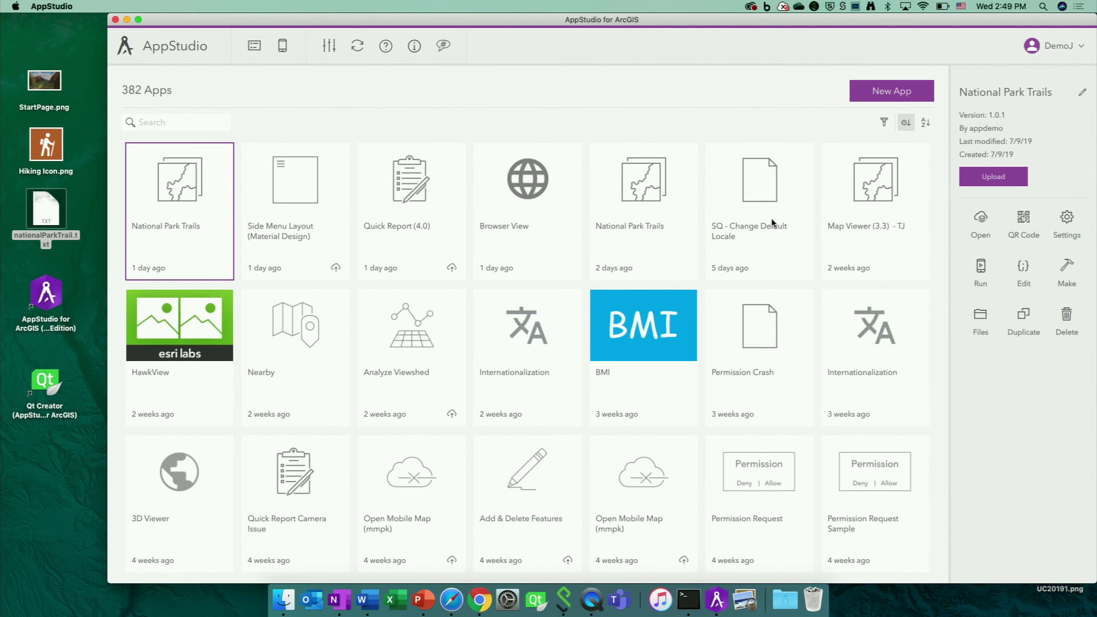
key("ctrl+Right")
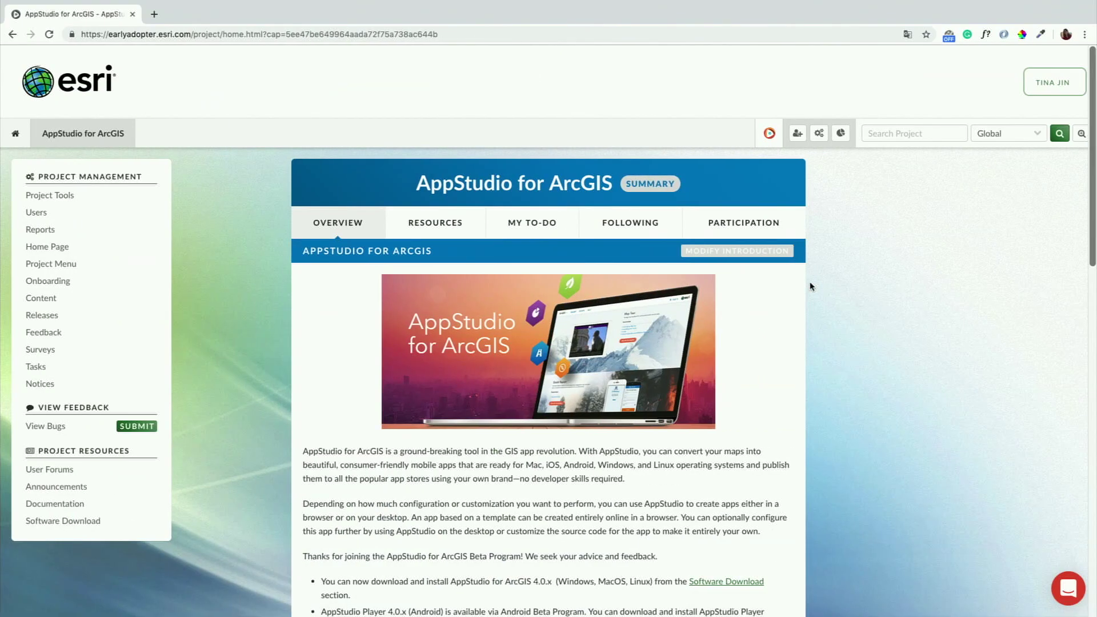
key("ctrl+Left")
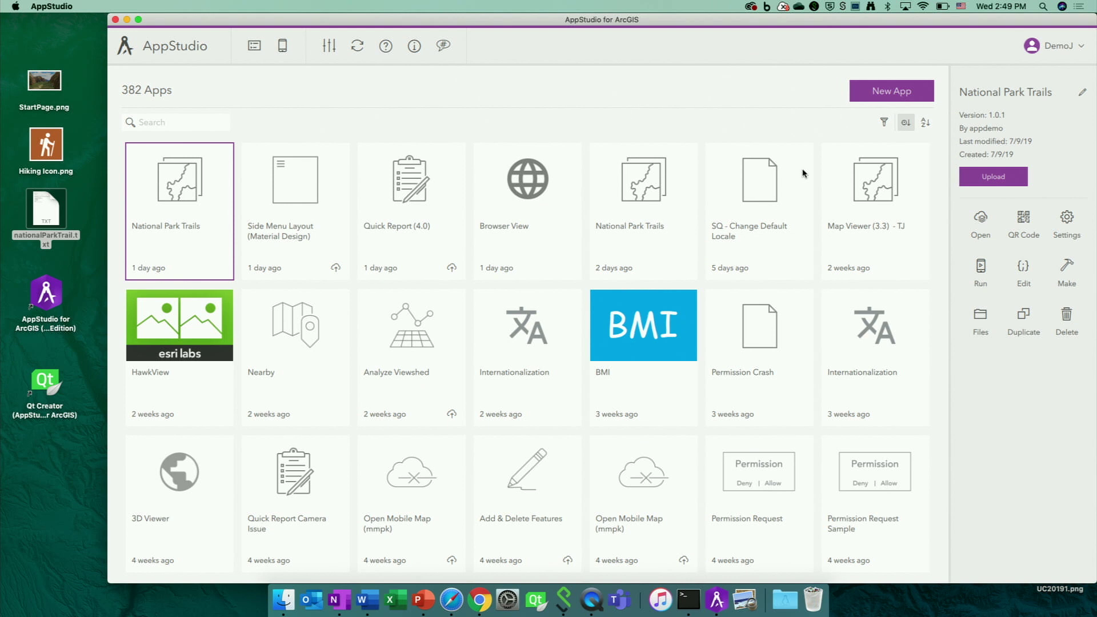
Start a new app and look through the available templates, layouts, samples filtered to Plugins, and enterprise items.
left_click(890, 97)
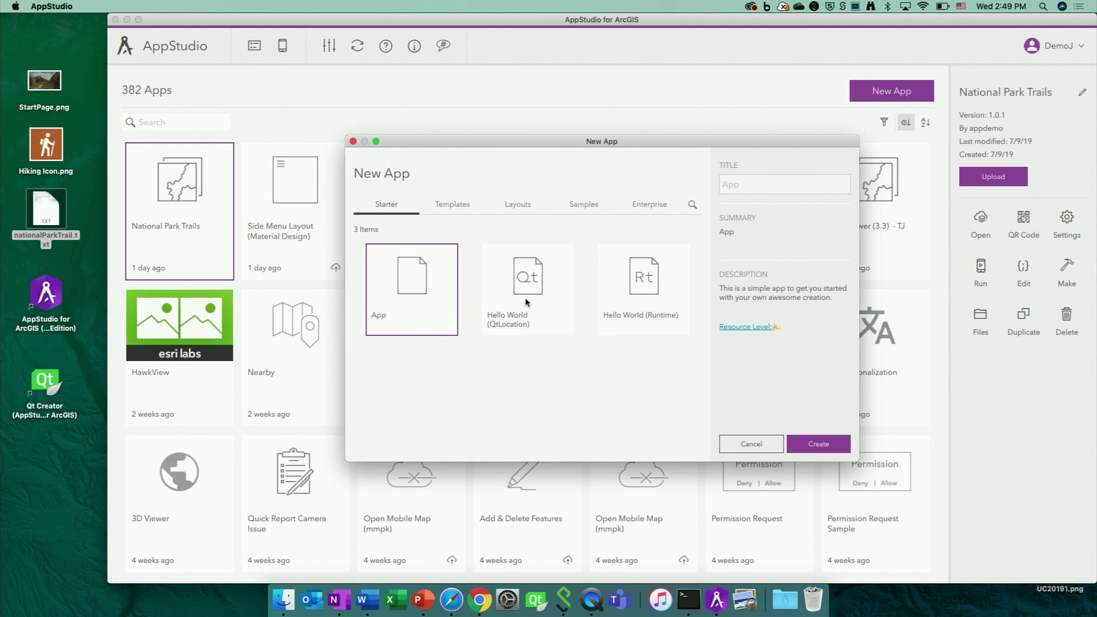
left_click(464, 212)
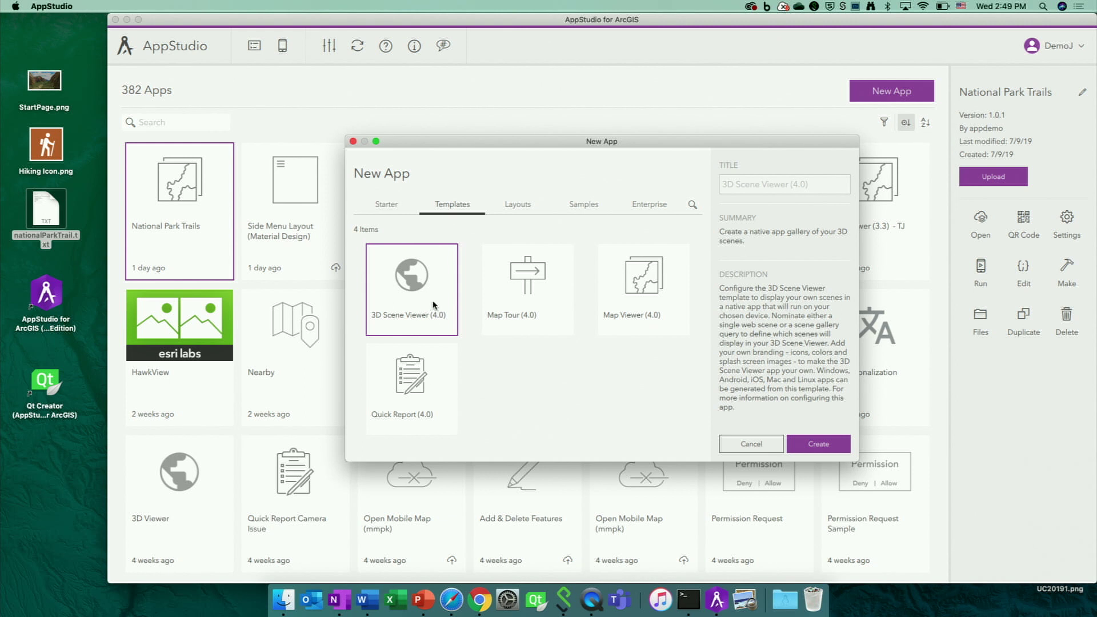
left_click(529, 213)
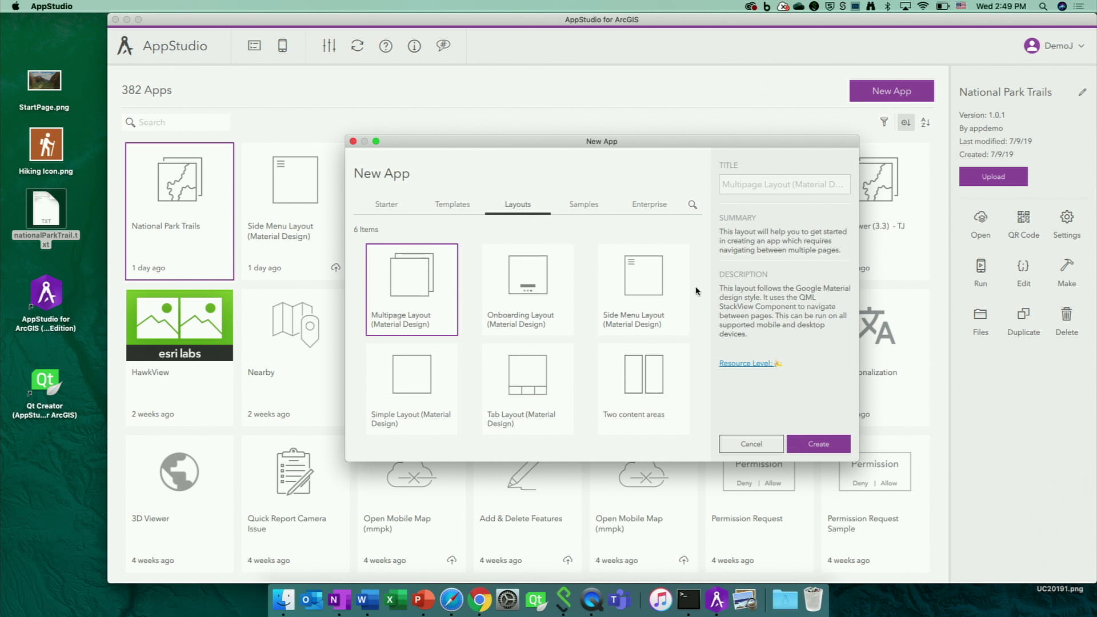
left_click(586, 213)
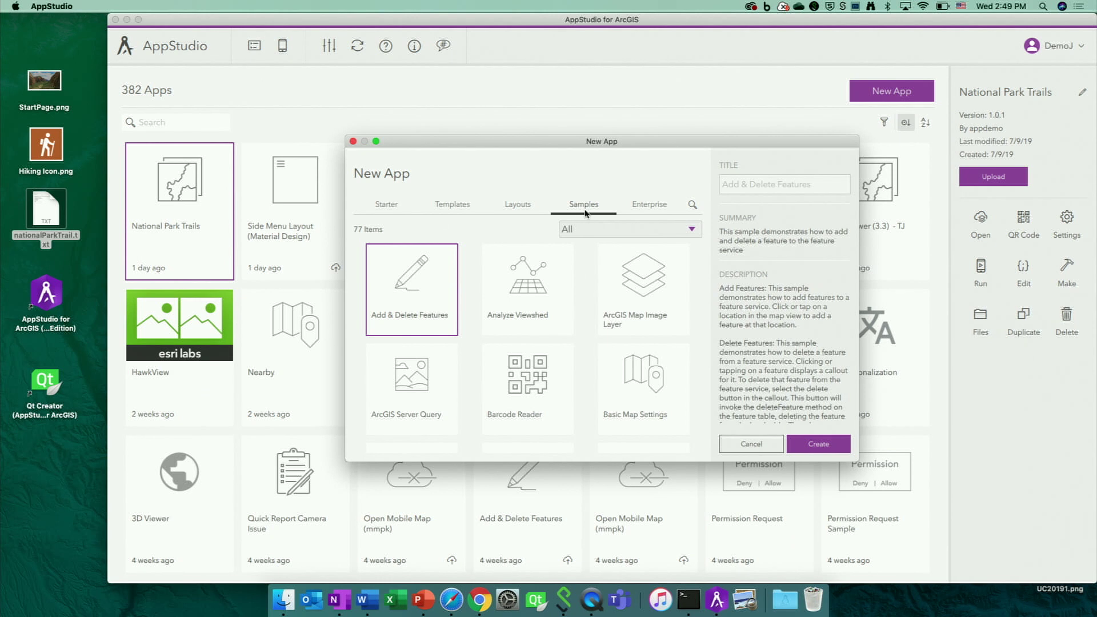
left_click(589, 230)
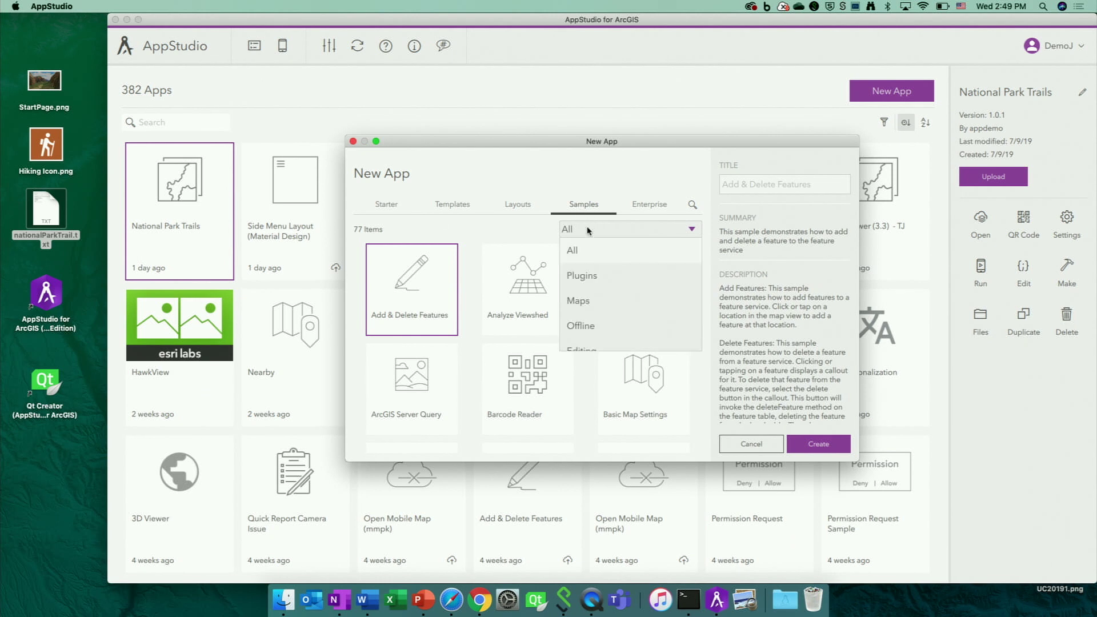
scroll(625, 301, "down", 5)
scroll(625, 302, "up", 5)
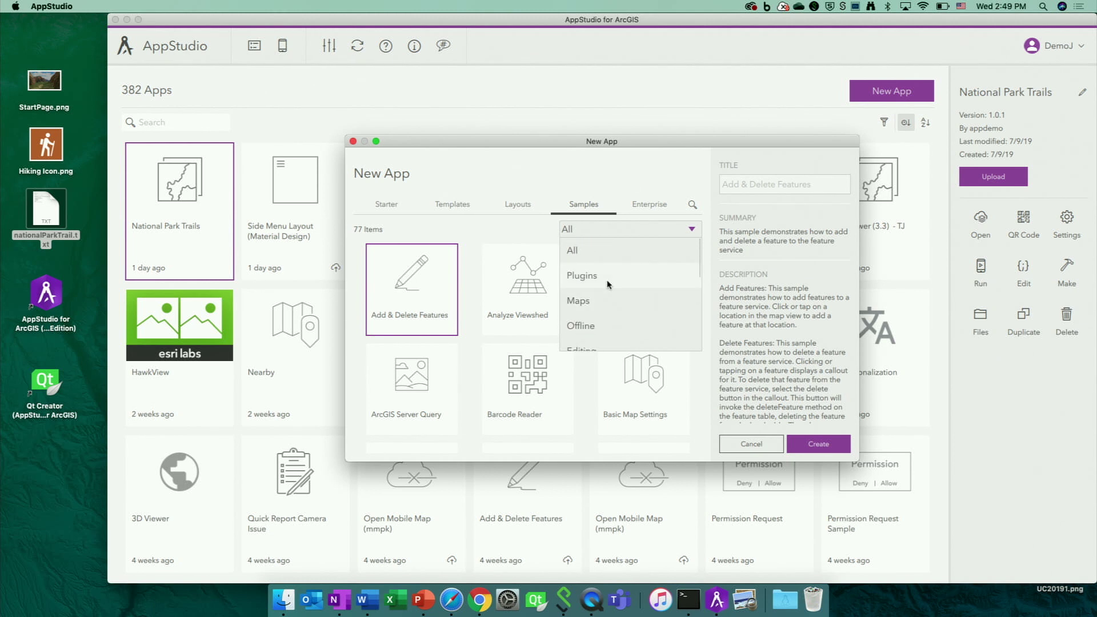
left_click(609, 280)
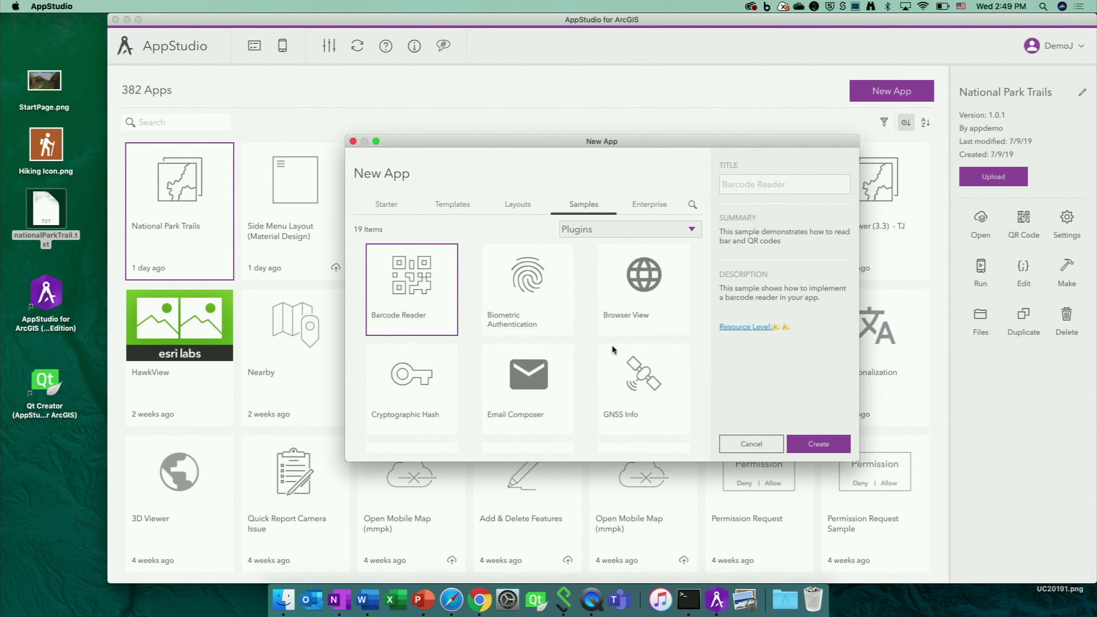
left_click(659, 209)
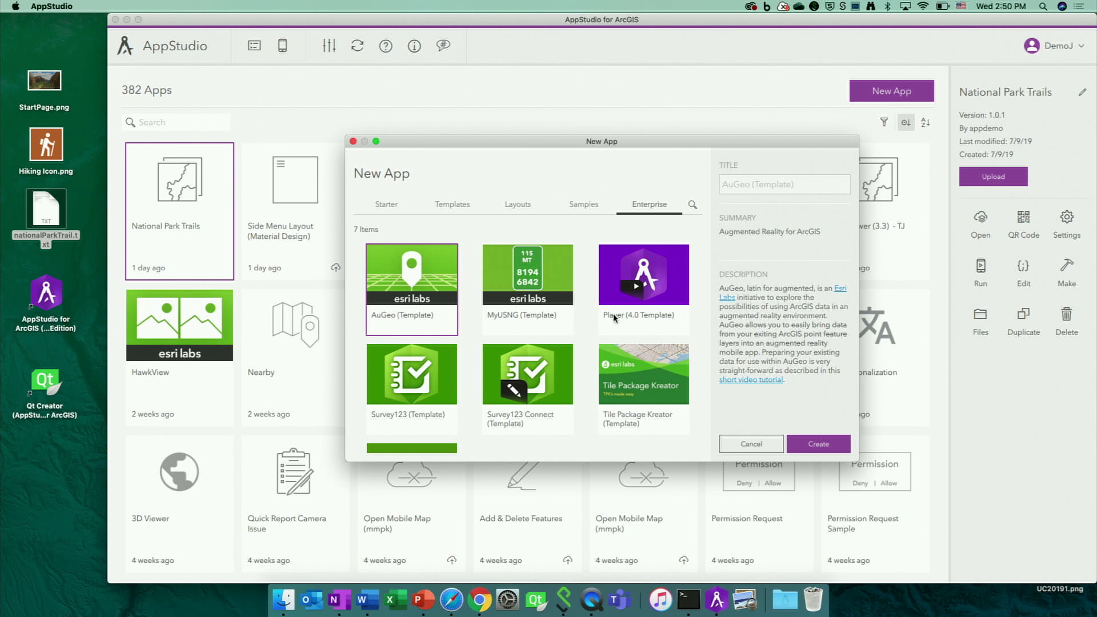
Create a new app from the Map Viewer (4.0) template with its default title.
left_click(457, 208)
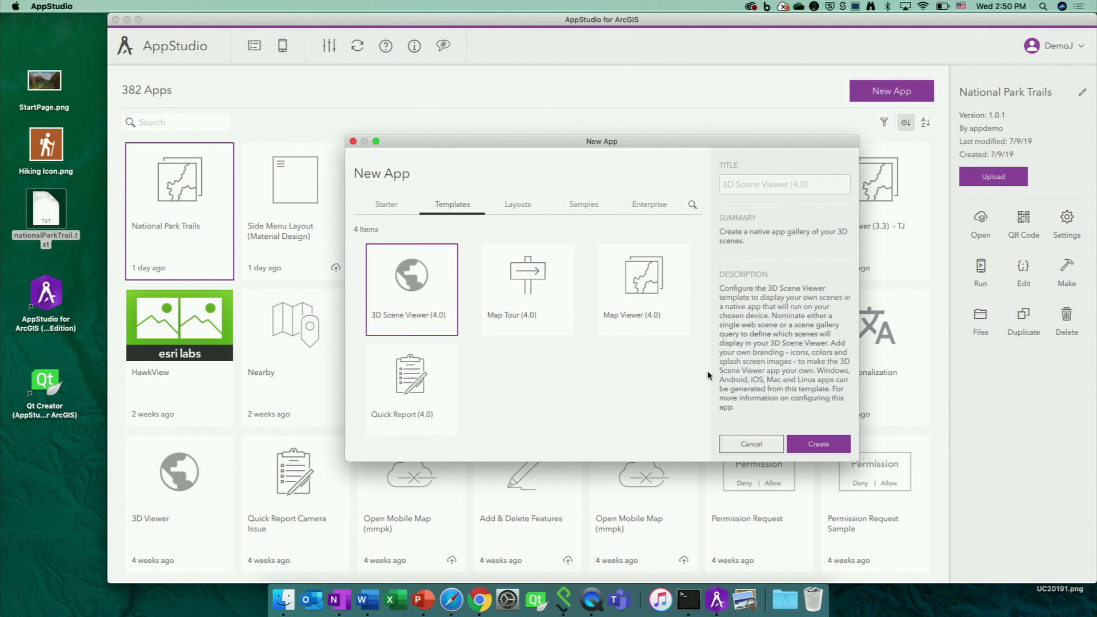
left_click(632, 320)
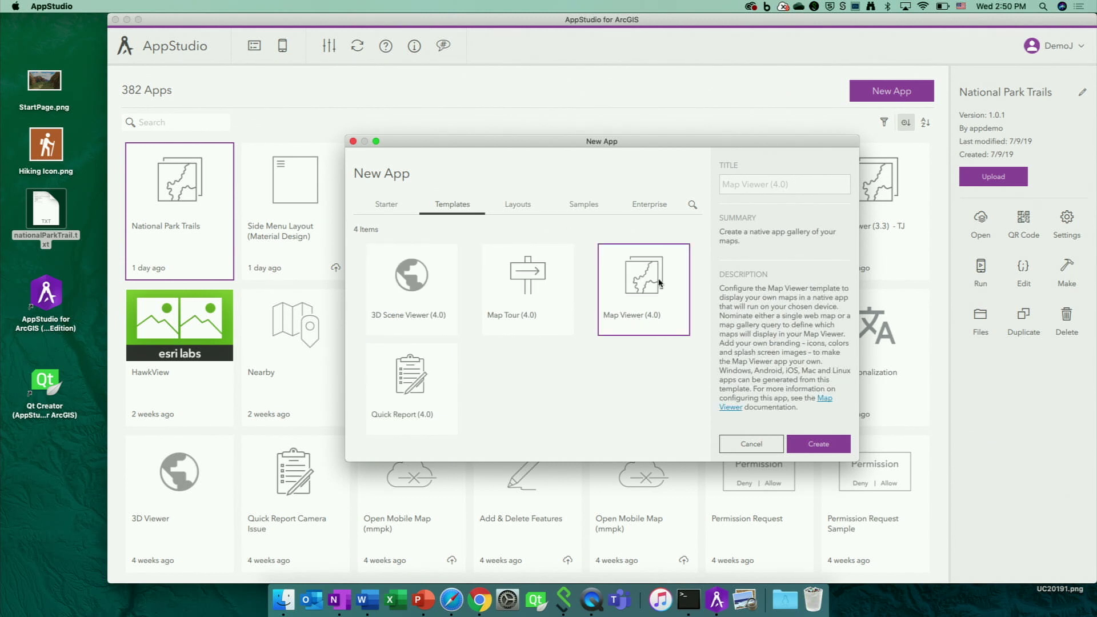
left_click(812, 444)
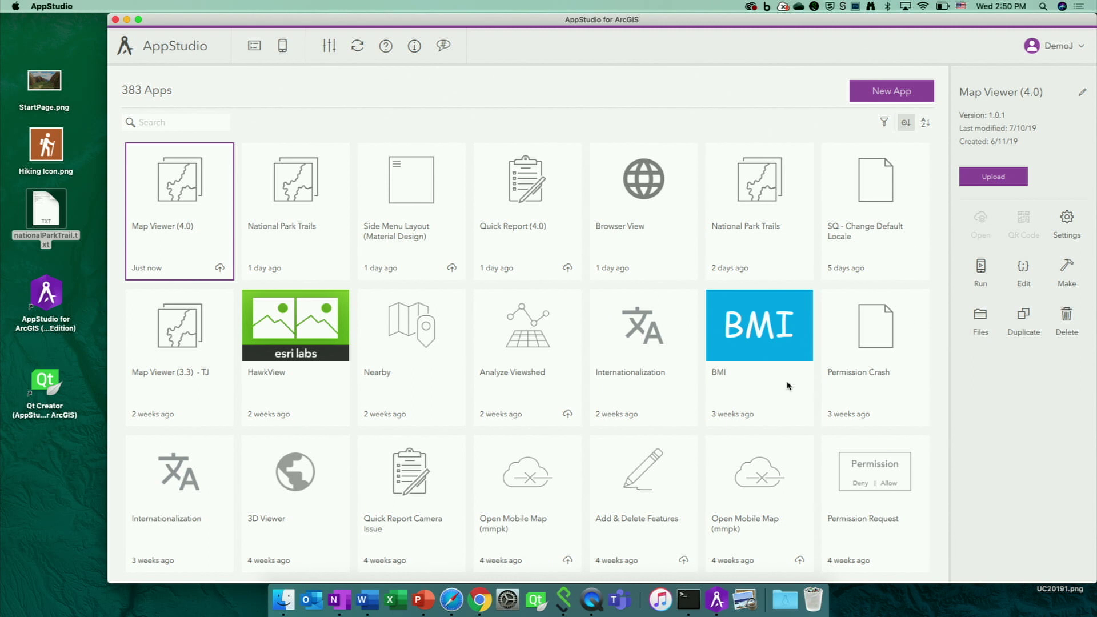
Try the Normal gallery card size and the Dark theme in the AppStudio preferences, returning to Large and Light.
left_click(331, 50)
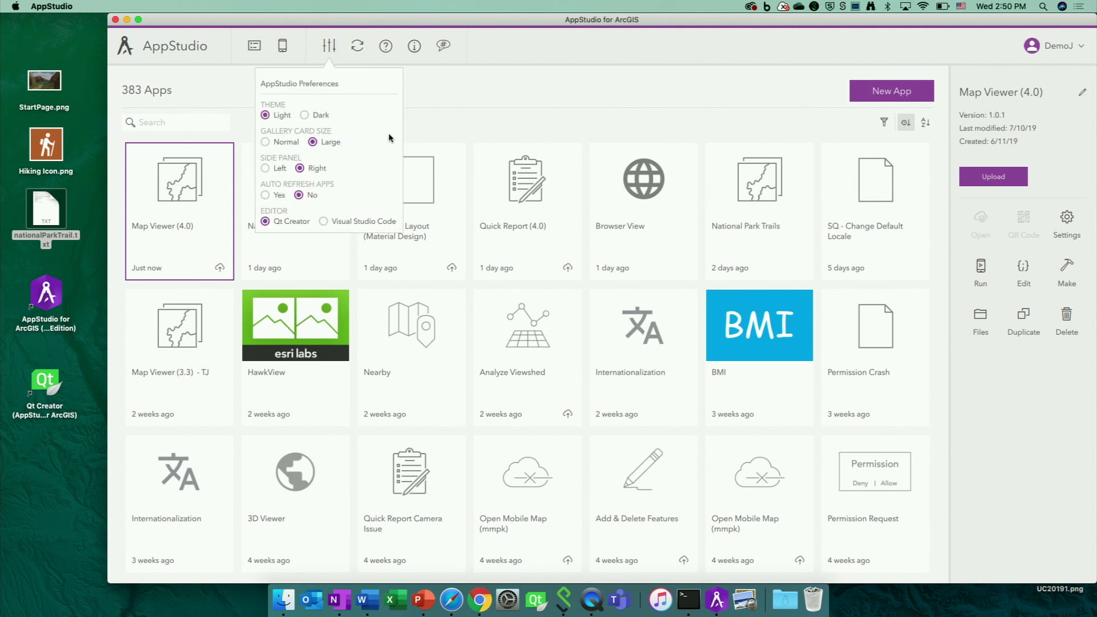
left_click(266, 143)
left_click(320, 144)
left_click(305, 116)
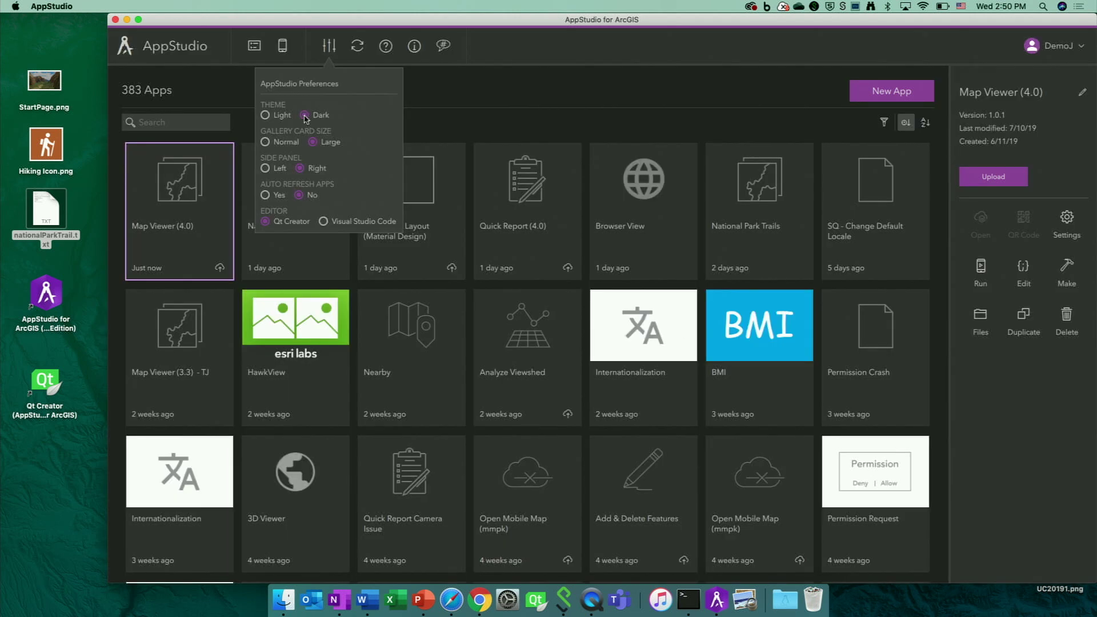
left_click(281, 119)
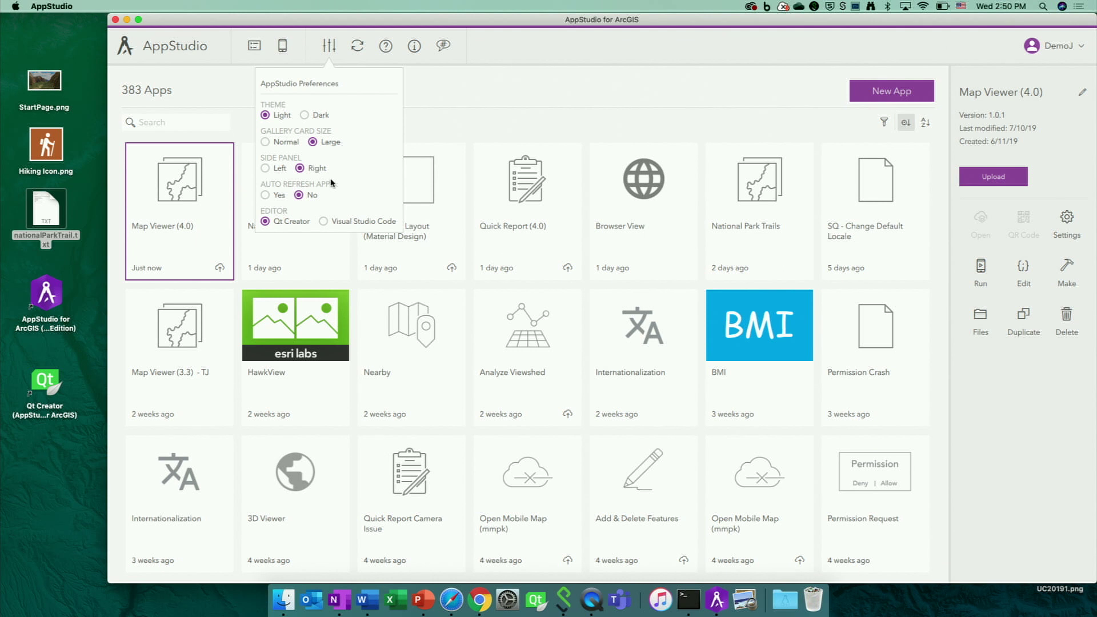
Set the side panel to Left in the AppStudio preferences and close them.
left_click(265, 169)
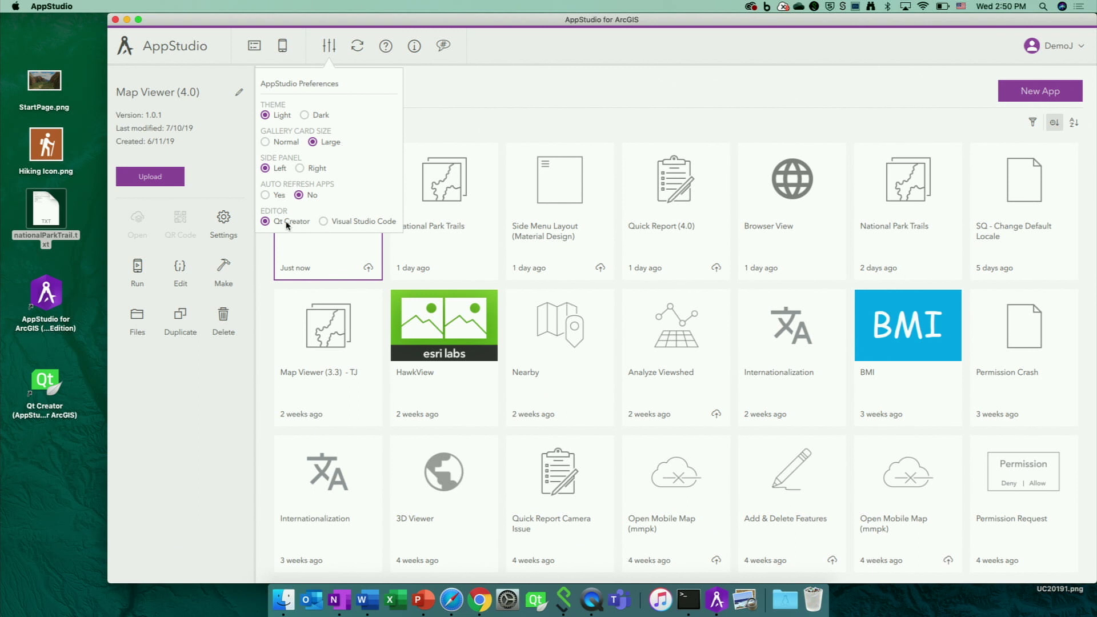
left_click(456, 114)
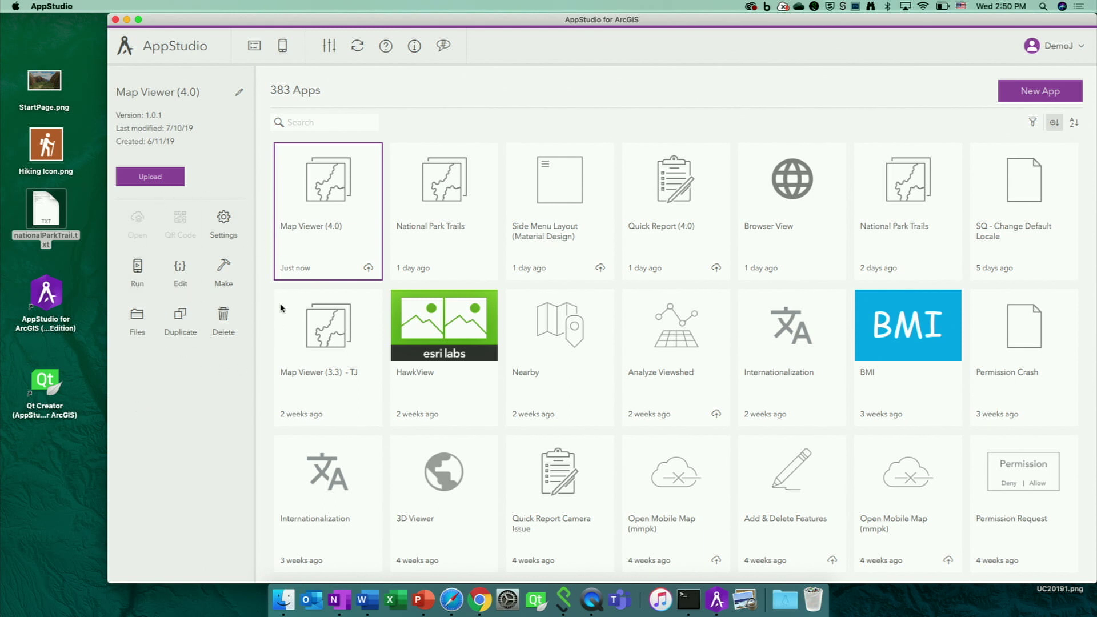
Run the Map Viewer (4.0) app for a preview and view its source files, closing each window after viewing.
left_click(140, 279)
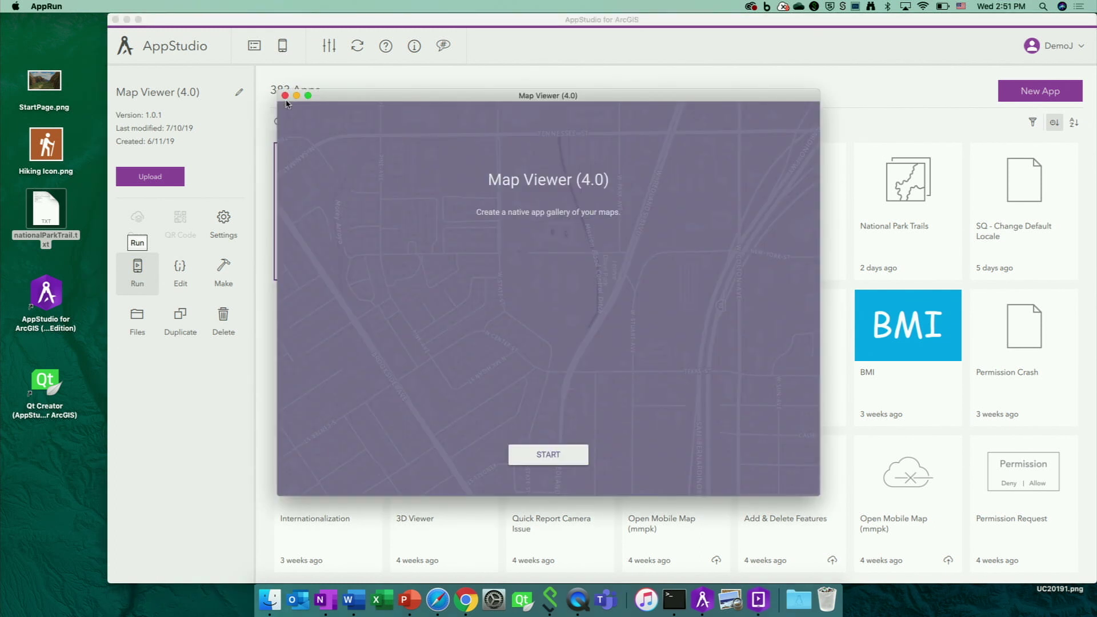
left_click(284, 95)
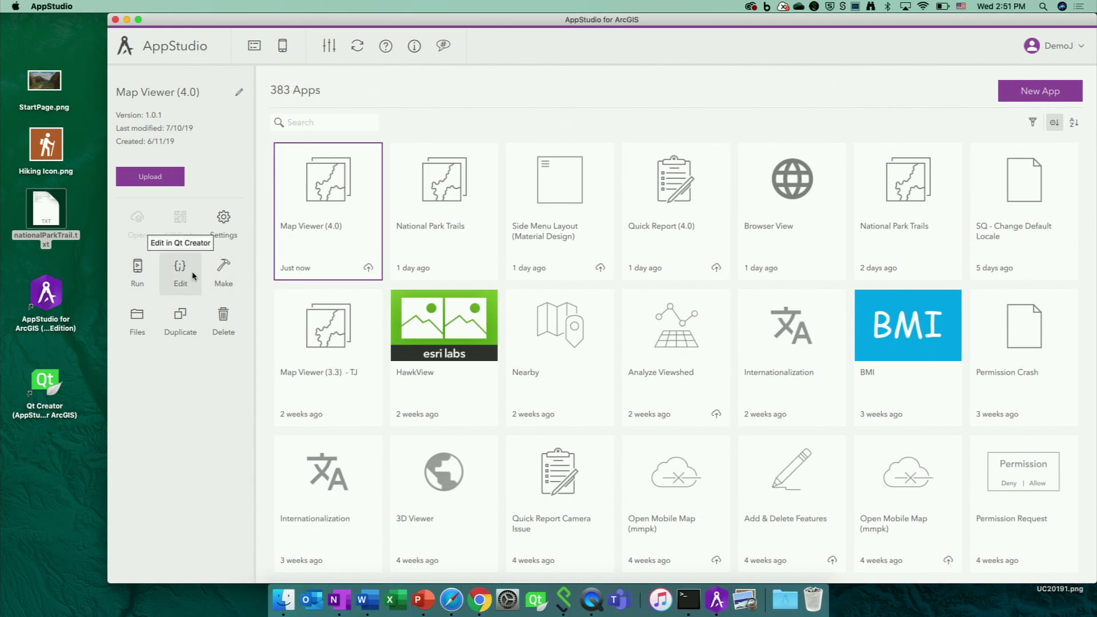
left_click(136, 323)
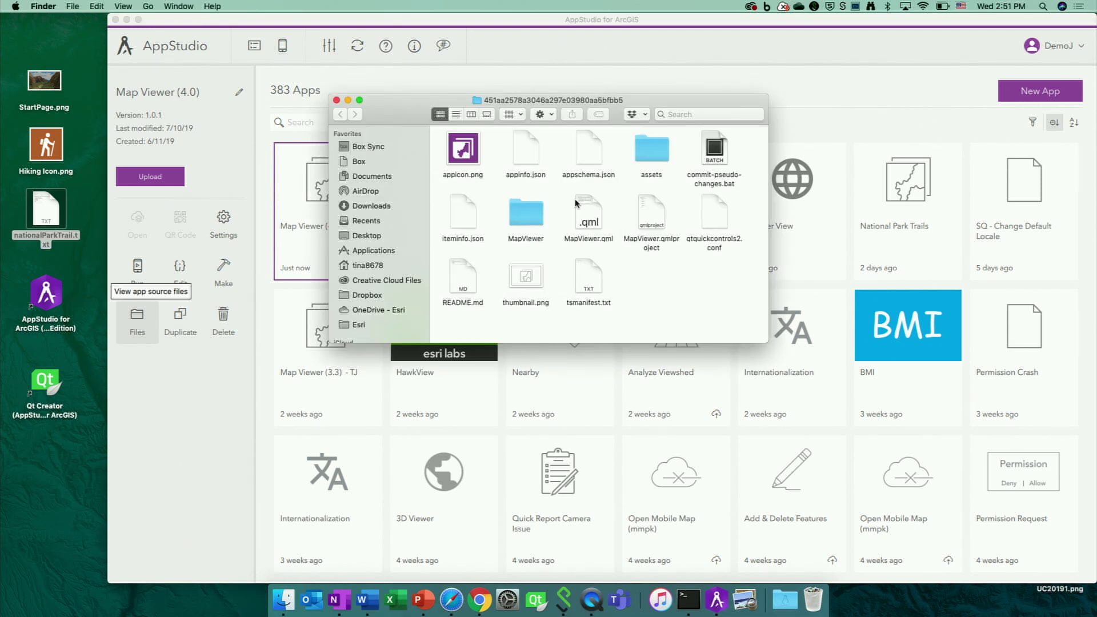
left_click(337, 100)
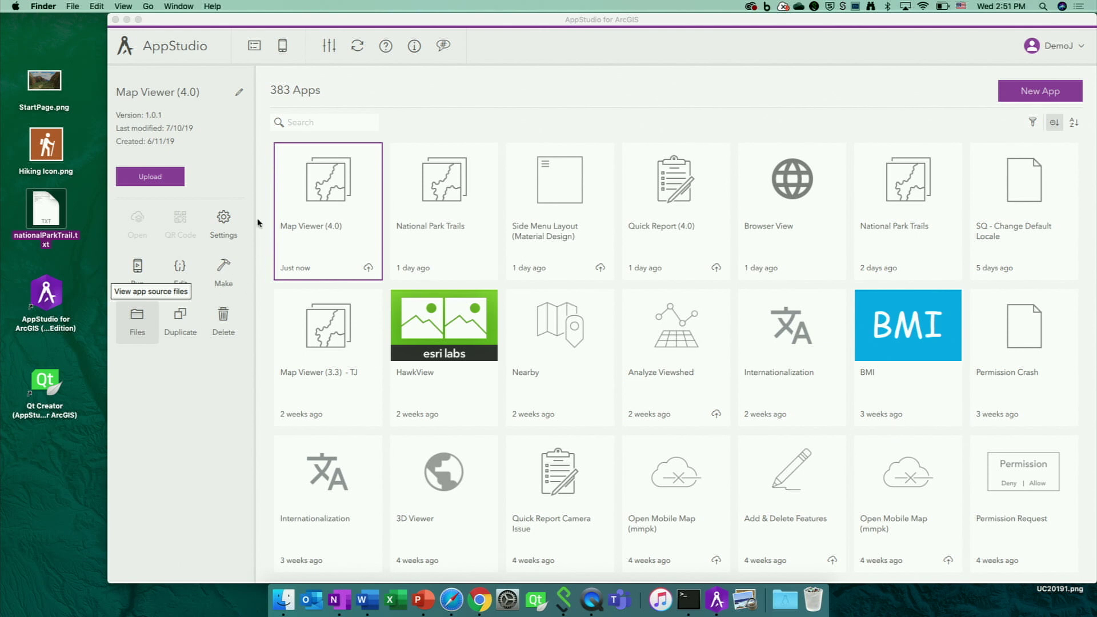
Review the Map Viewer (4.0) app's settings for details, resources, properties, capabilities, devices and licensing, and close them unchanged.
left_click(223, 223)
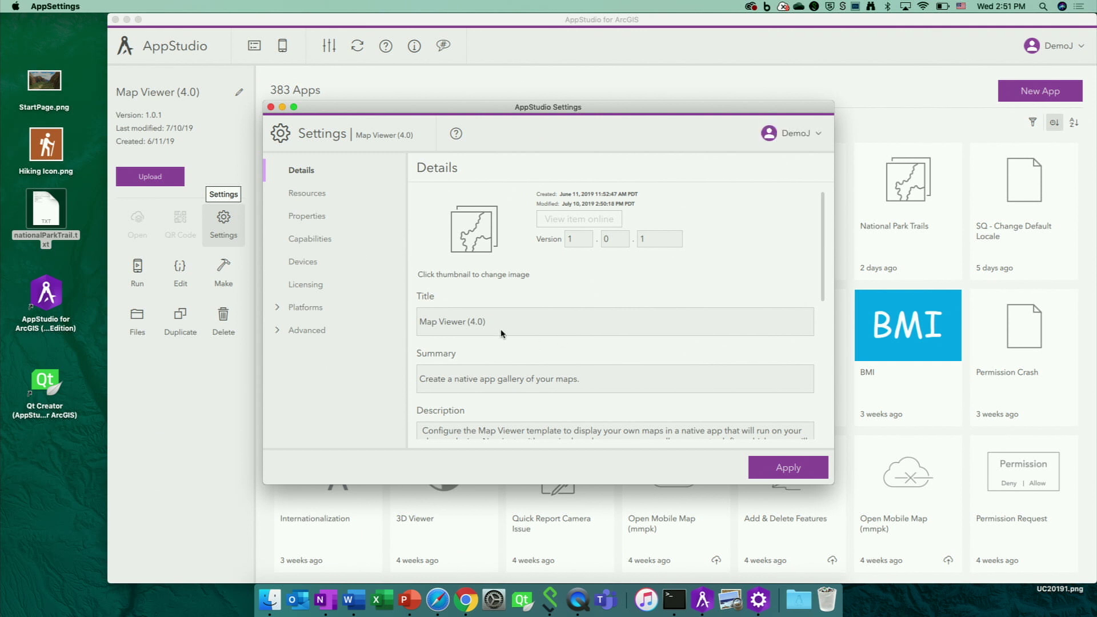
left_click(312, 192)
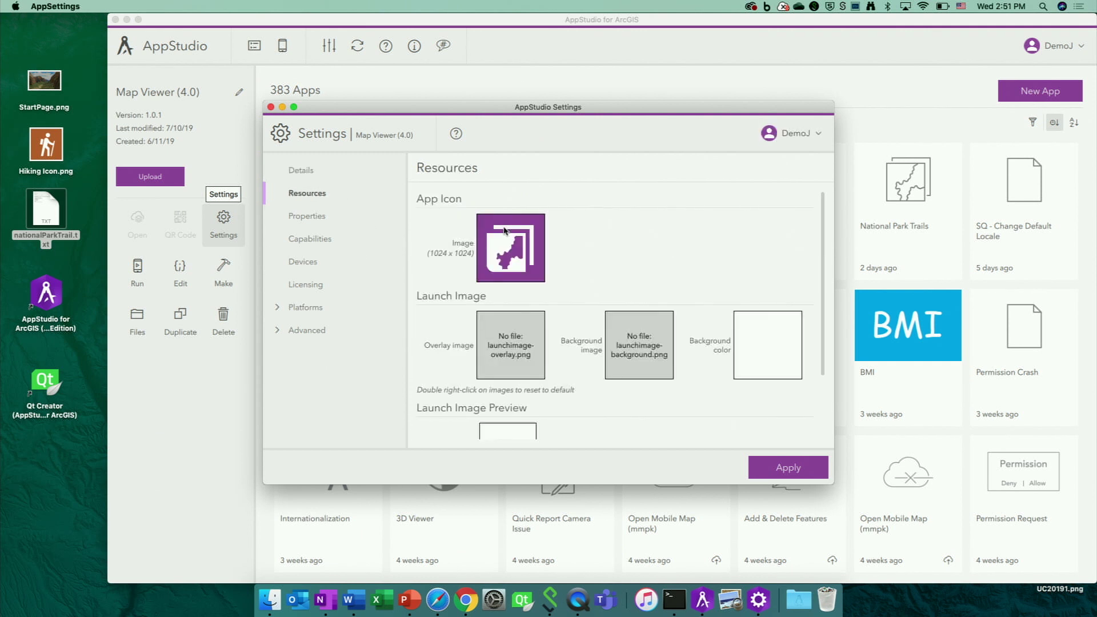
left_click(317, 217)
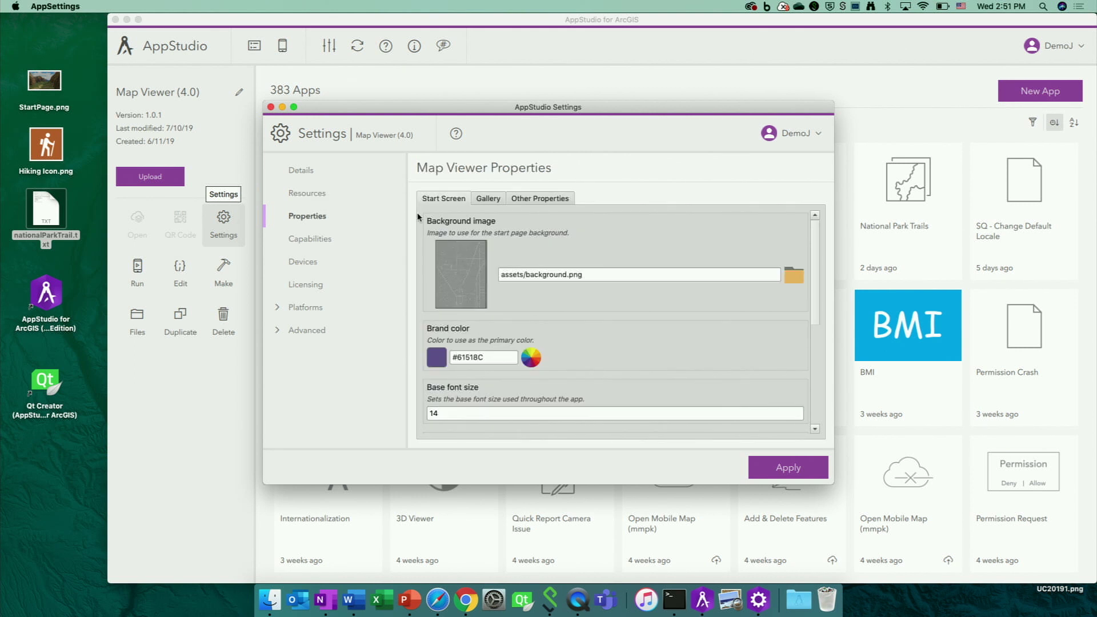
left_click(320, 244)
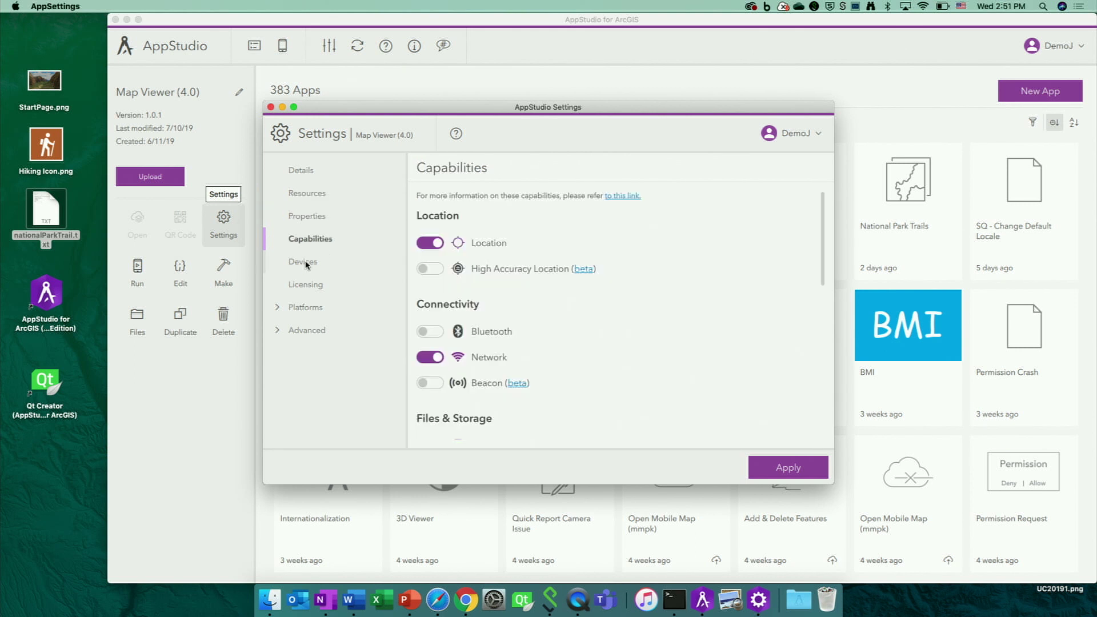
left_click(307, 264)
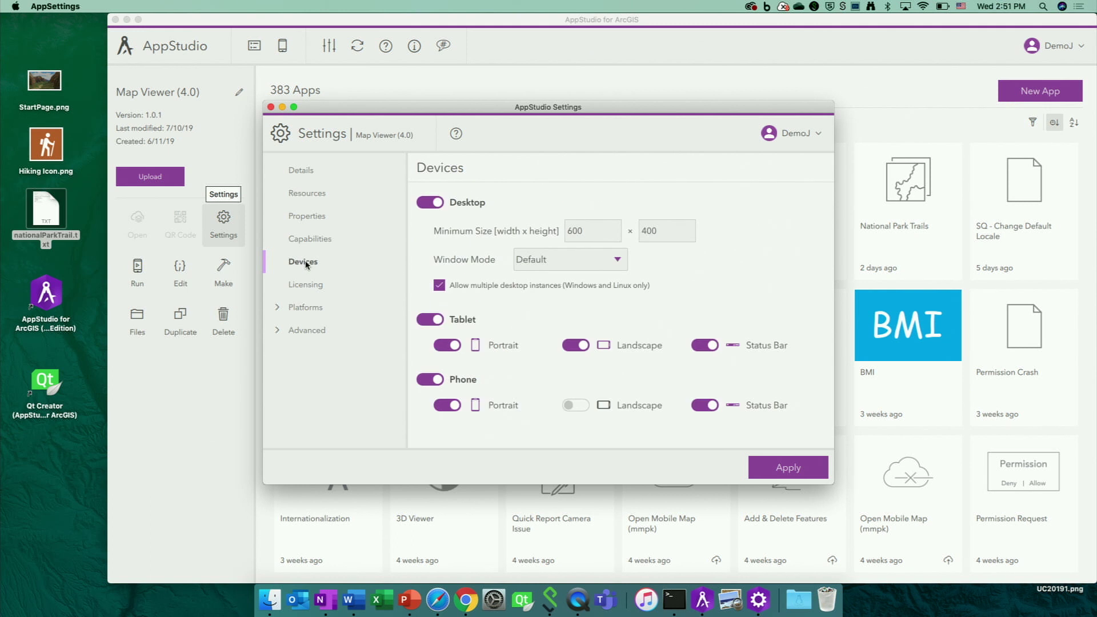
left_click(316, 286)
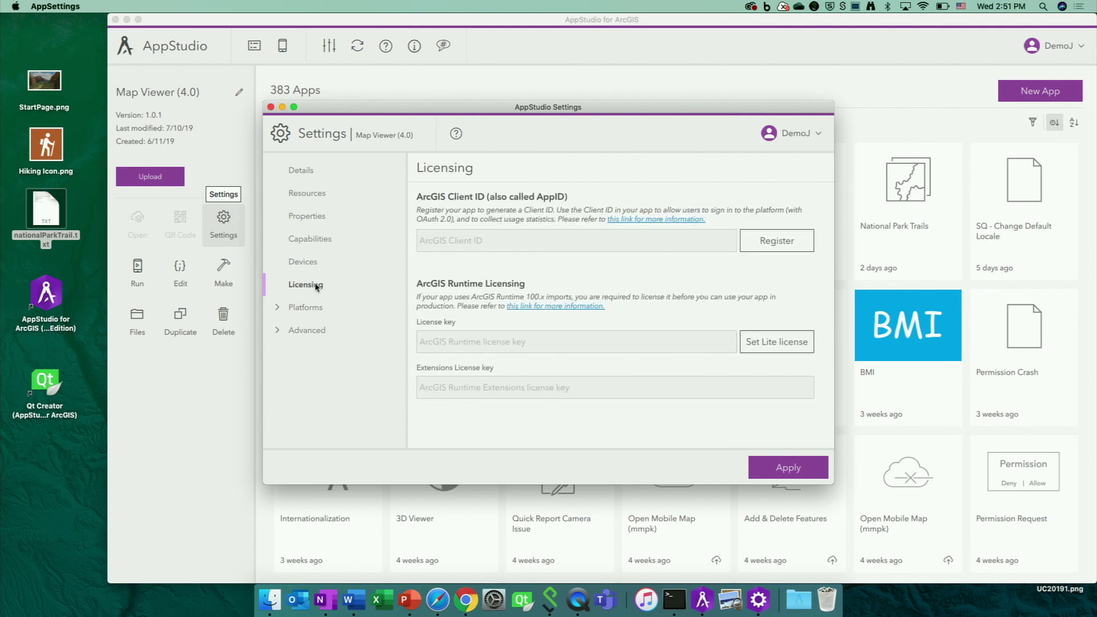
left_click(271, 107)
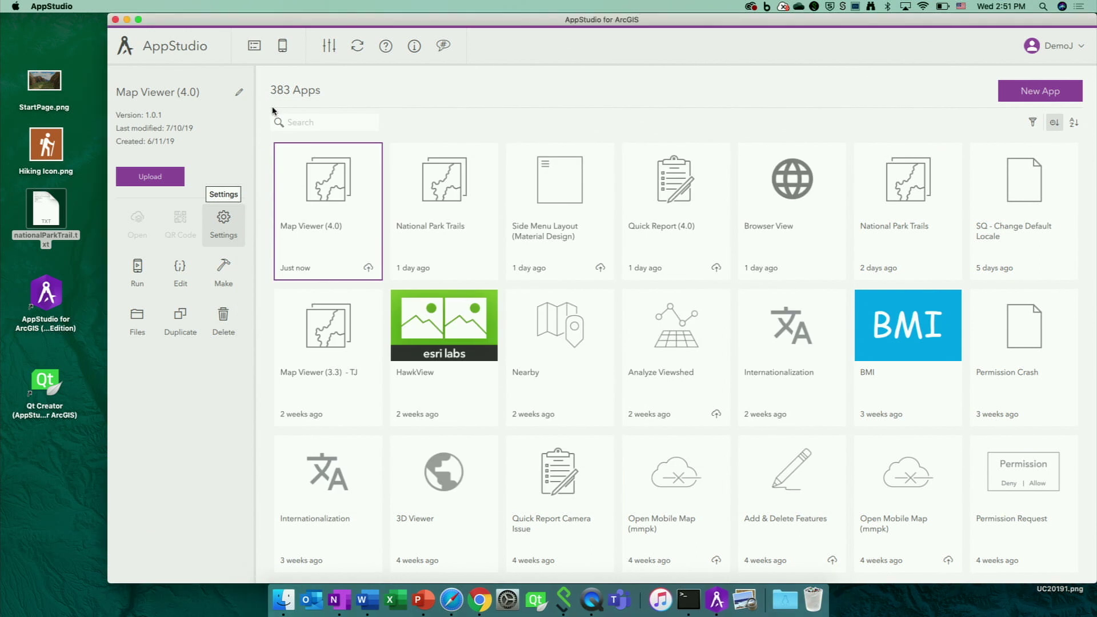
Select the StartPage.png and Hiking Icon.png image files together on the desktop.
left_click(45, 80)
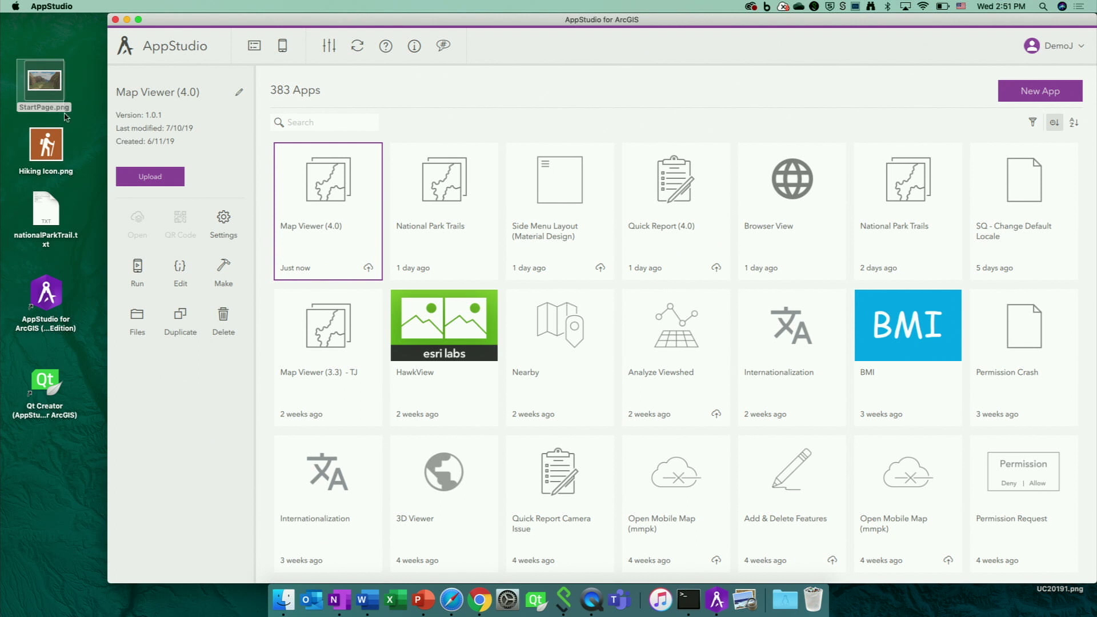
left_click(60, 146, "shift")
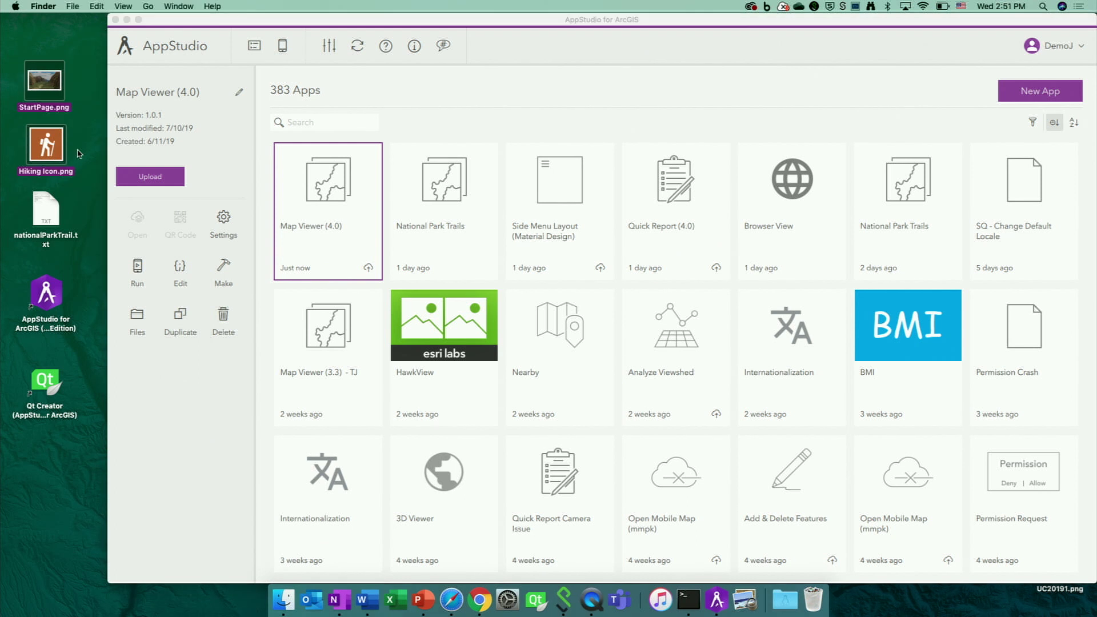
right_click(50, 87)
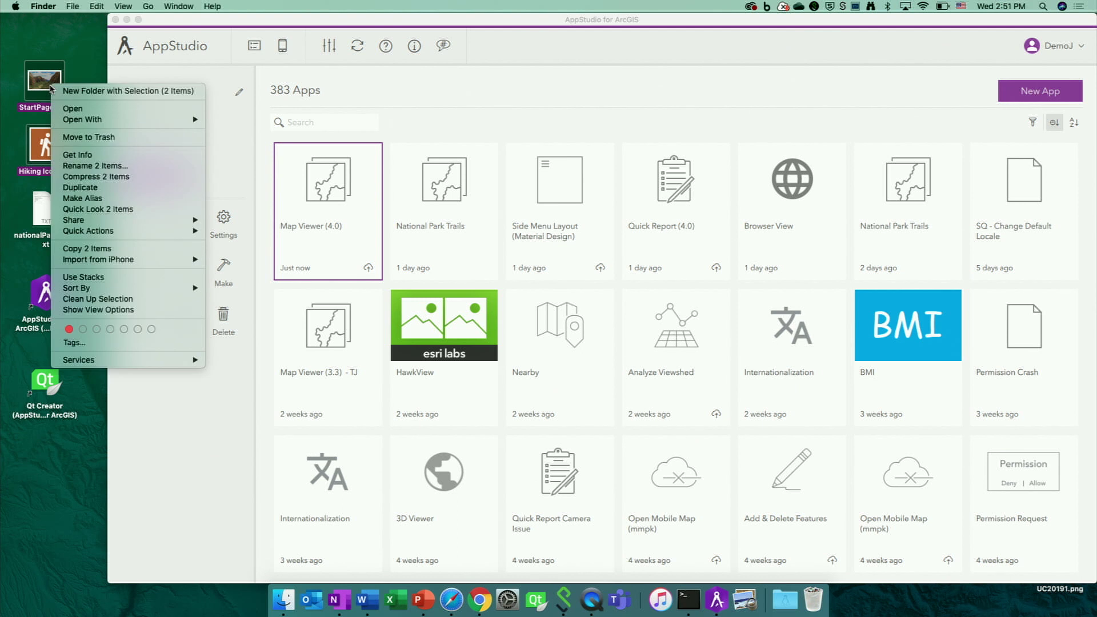
left_click(69, 32)
left_click_drag(8, 52, 90, 162)
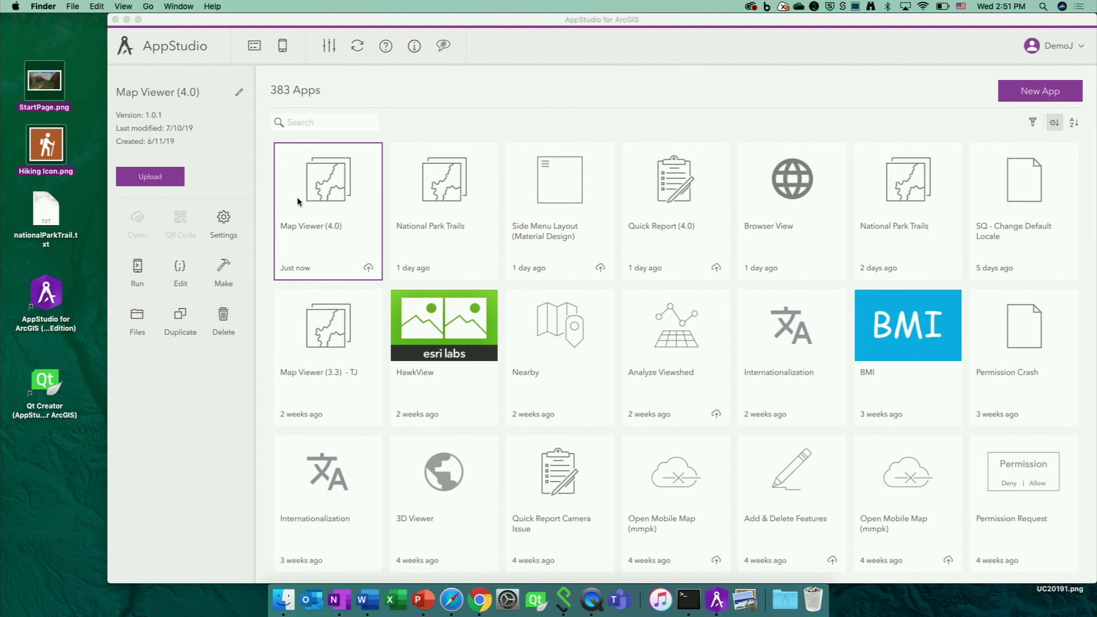
Paste the copied StartPage.png and Hiking Icon.png into the assets folder of the Map Viewer (4.0) app's files and close the folder.
left_click(138, 320)
left_click(644, 152)
double_click(645, 152)
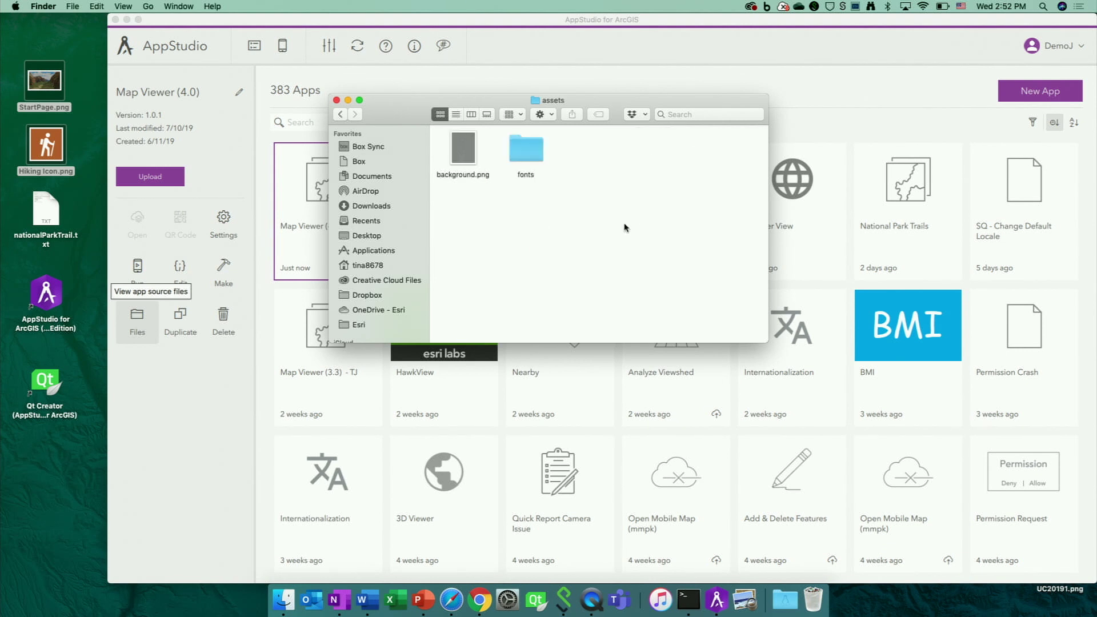
key("super+v")
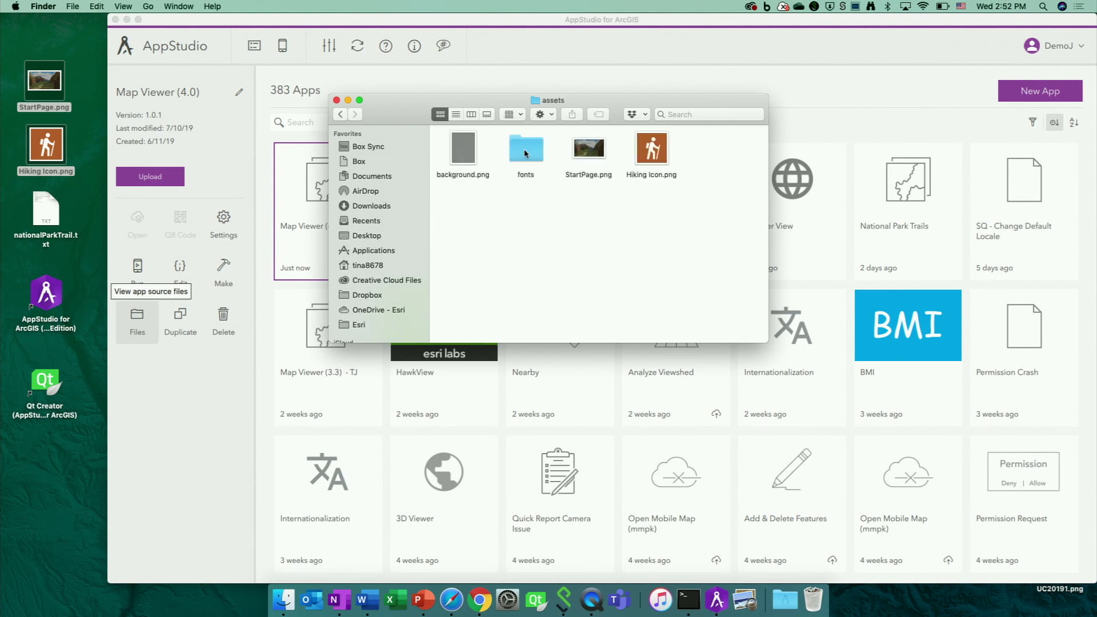
left_click(337, 101)
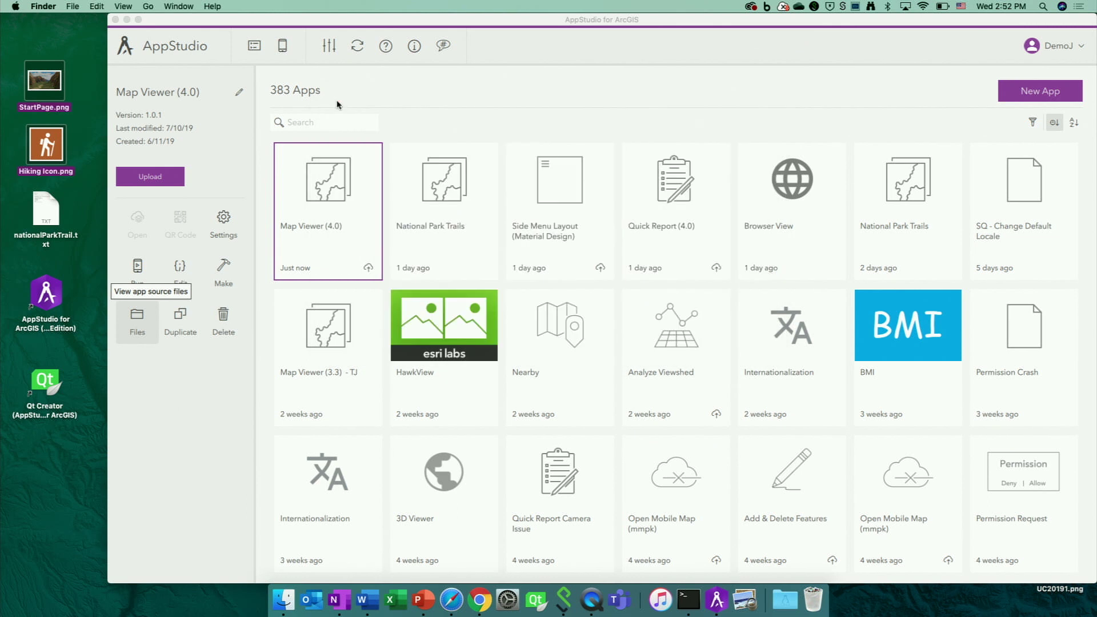
Open the Map Viewer (4.0) app's settings and the desktop file nationalParkTrail.txt, placing the narrowed text window beside the settings.
left_click(232, 227)
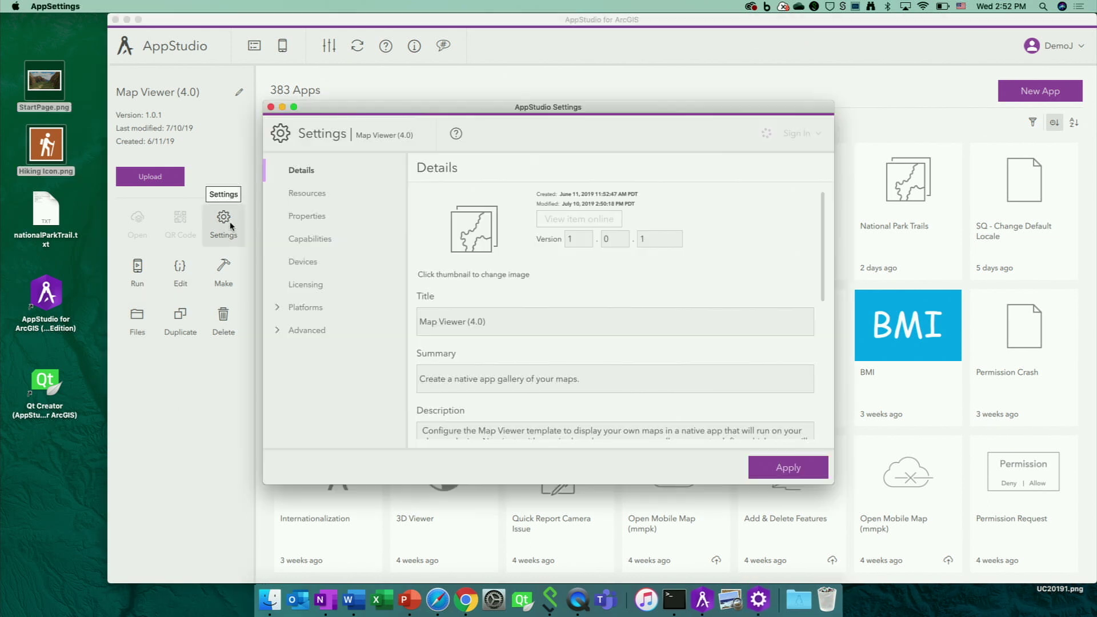
double_click(47, 210)
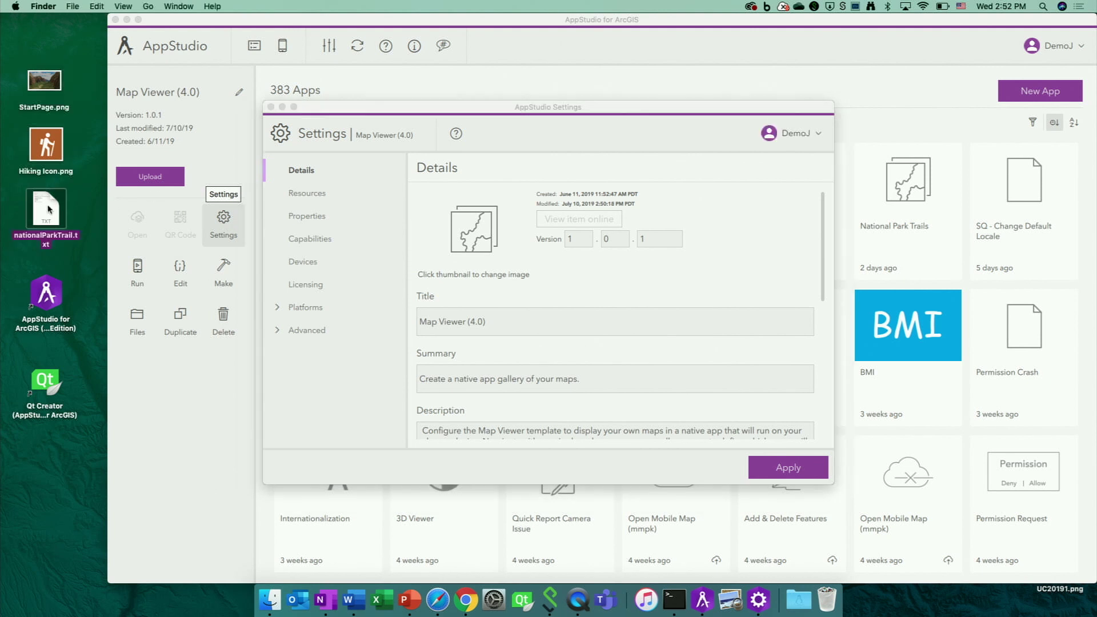
left_click_drag(474, 198, 279, 198)
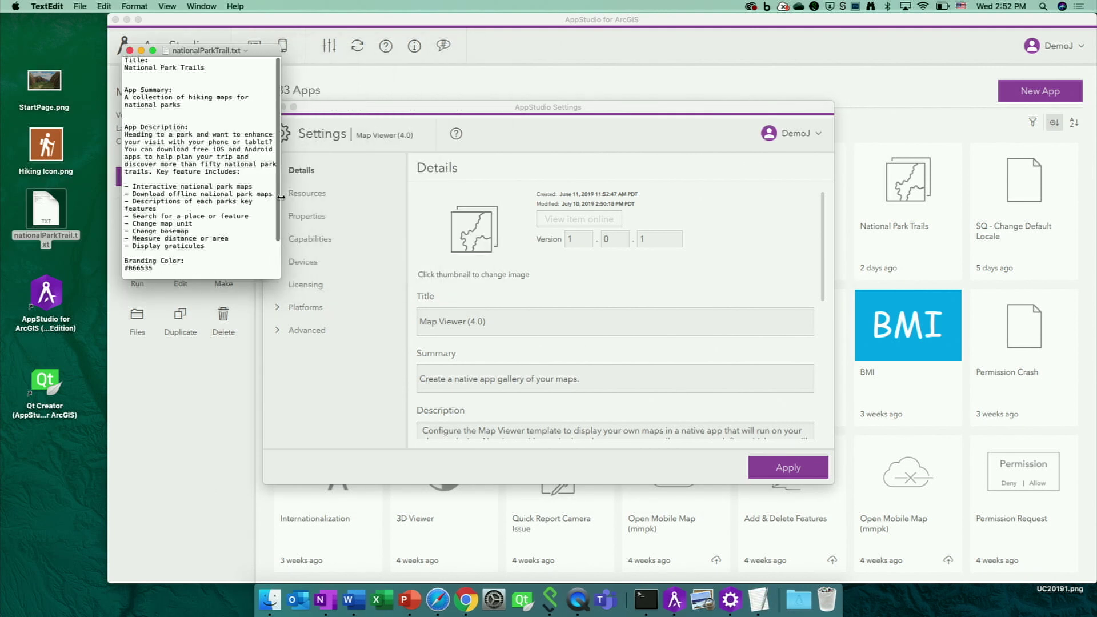
left_click_drag(211, 51, 23, 261)
Replace the app's title with "National Park Trails", copied from the text file.
key("super+c")
left_click(515, 322)
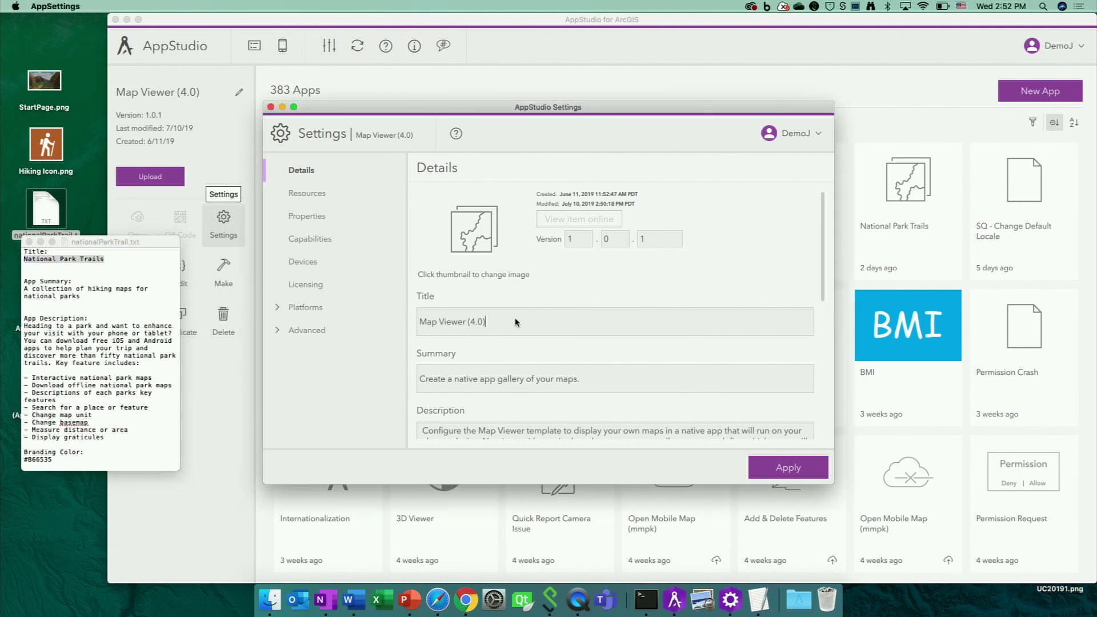
left_click_drag(515, 322, 335, 323)
key("super+space")
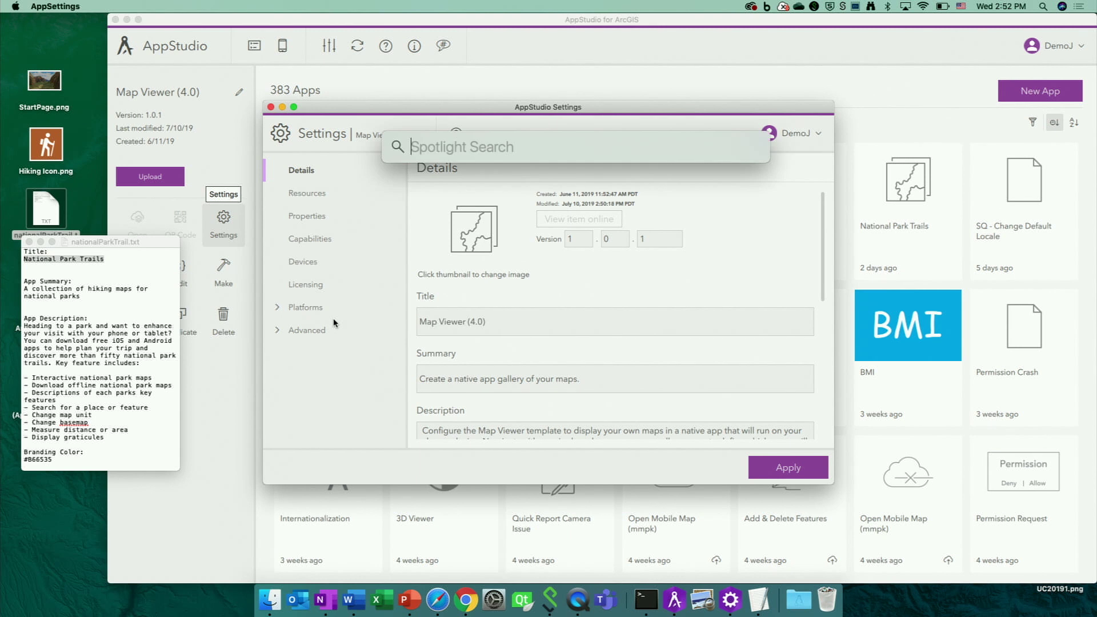
left_click(508, 342)
left_click_drag(495, 326, 389, 326)
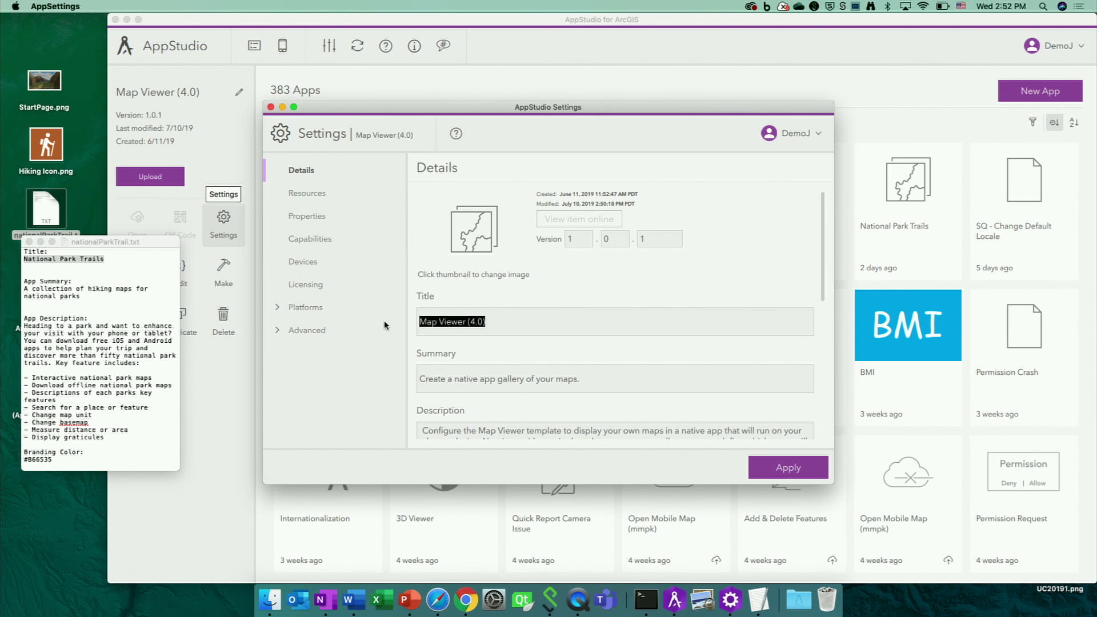
key("super+v")
Replace the app's summary with "A collection of hiking maps for national parks" from the text file.
scroll(486, 345, "down", 3)
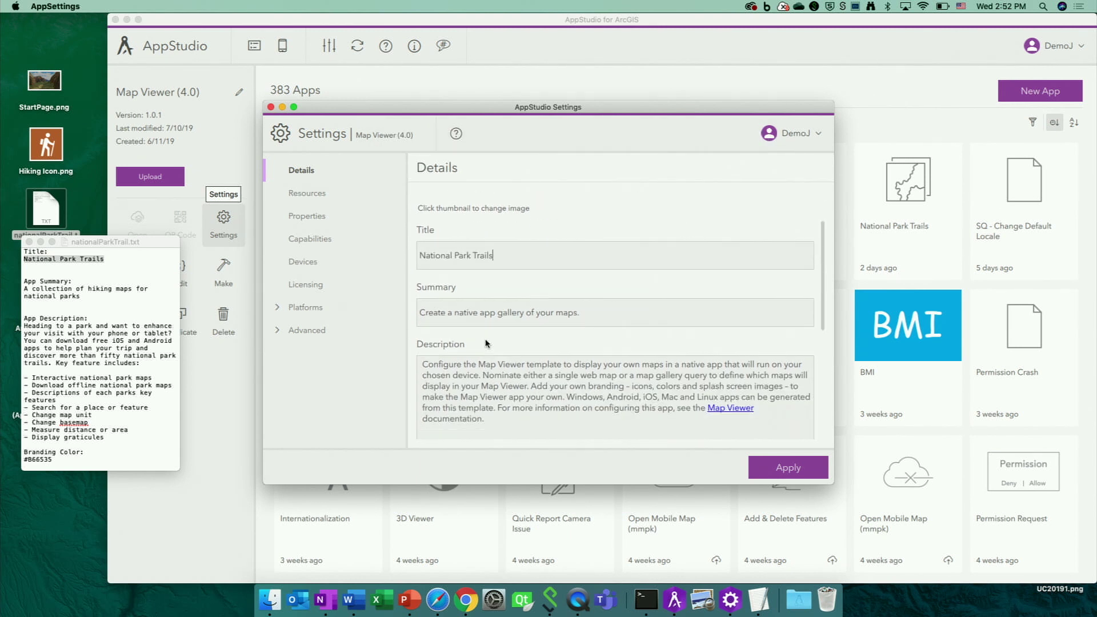
left_click(113, 298)
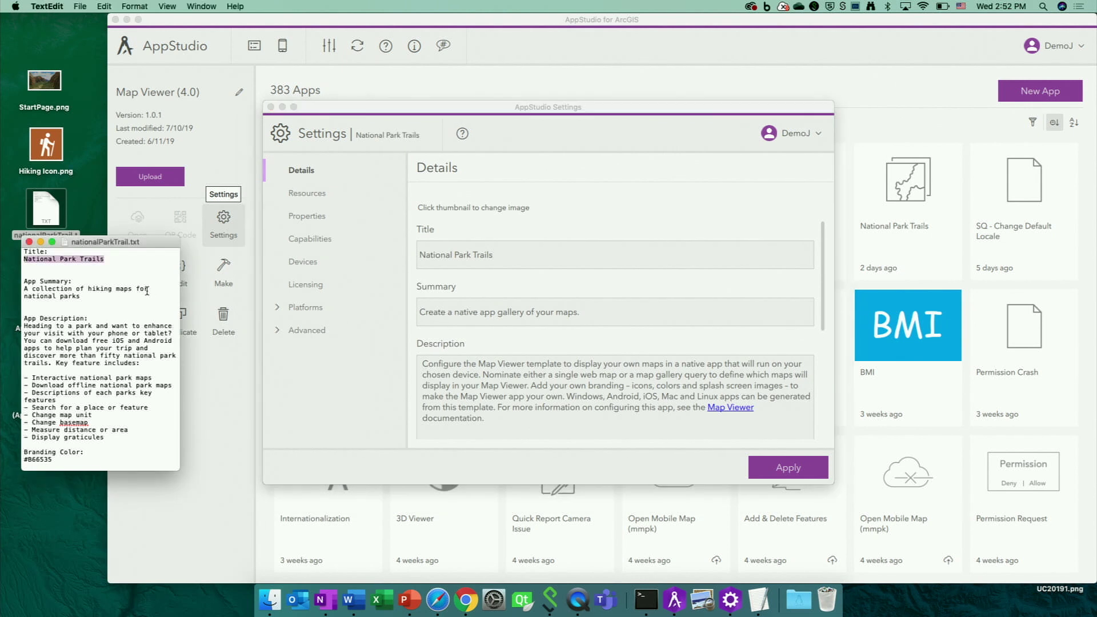
left_click_drag(88, 296, 12, 291)
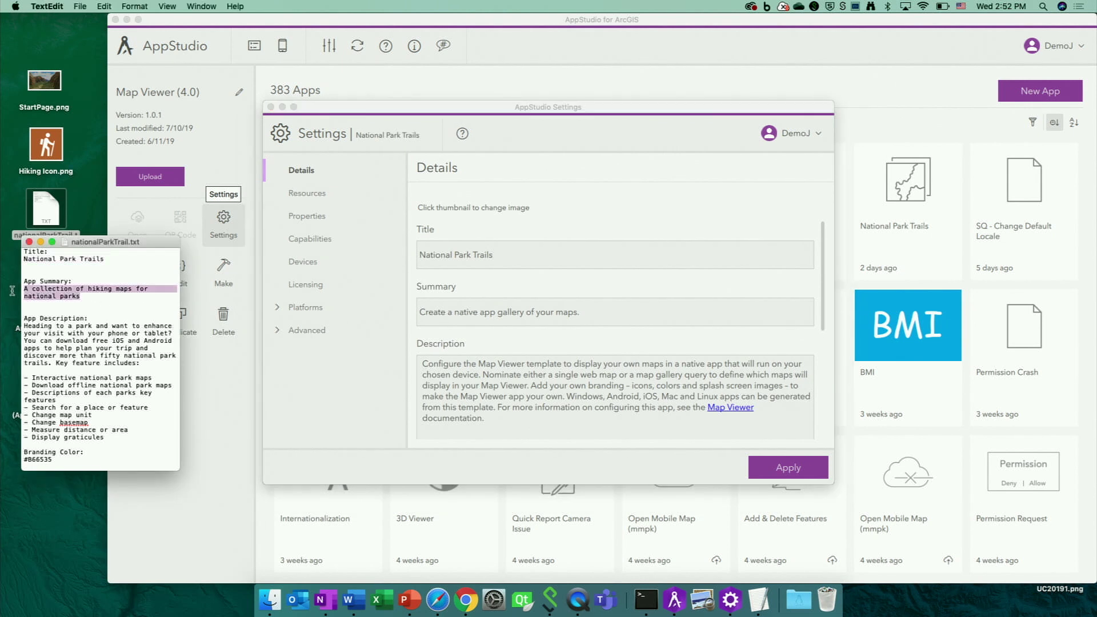
left_click(571, 303)
left_click_drag(582, 313, 309, 314)
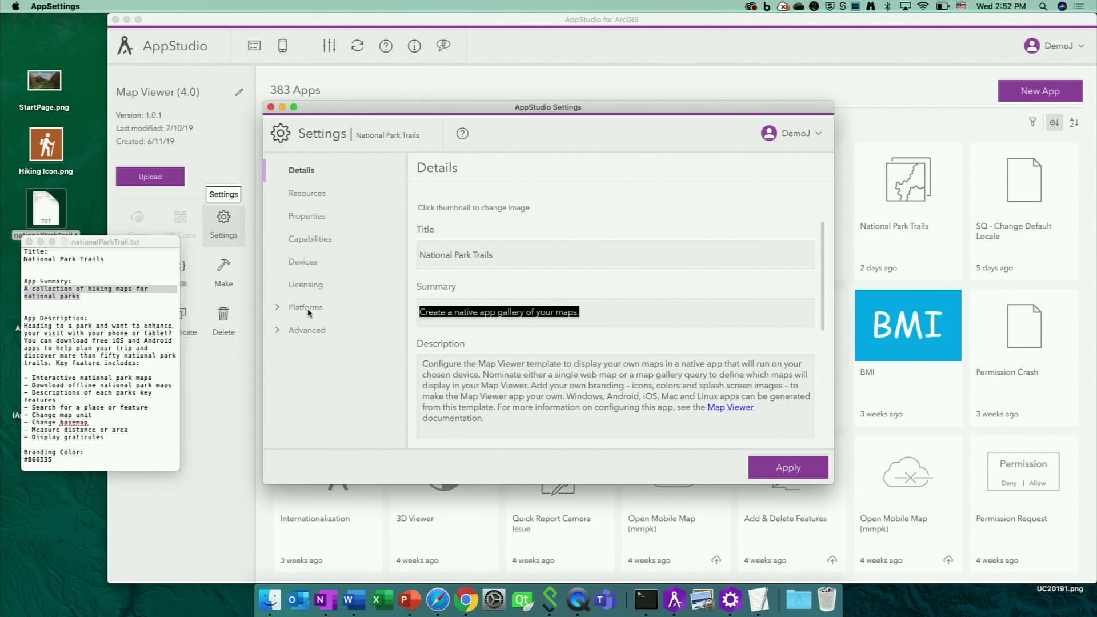
key("super+v")
Replace the app's description with the App Description text from nationalParkTrail.txt, including its feature list, and apply the settings.
scroll(495, 390, "down", 2)
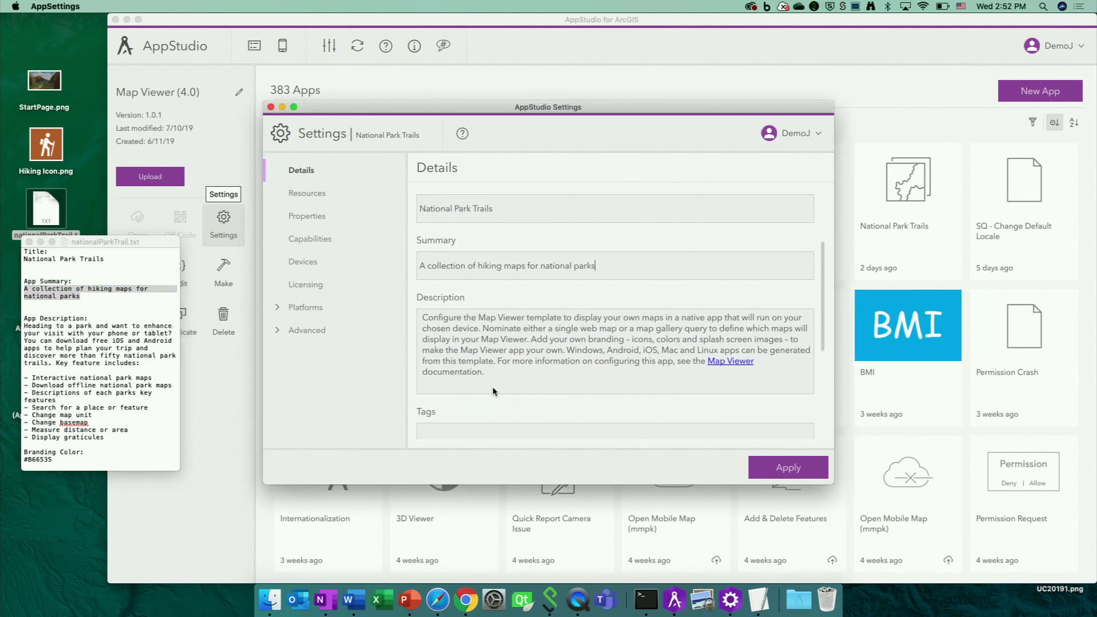
scroll(113, 375, "down", 1)
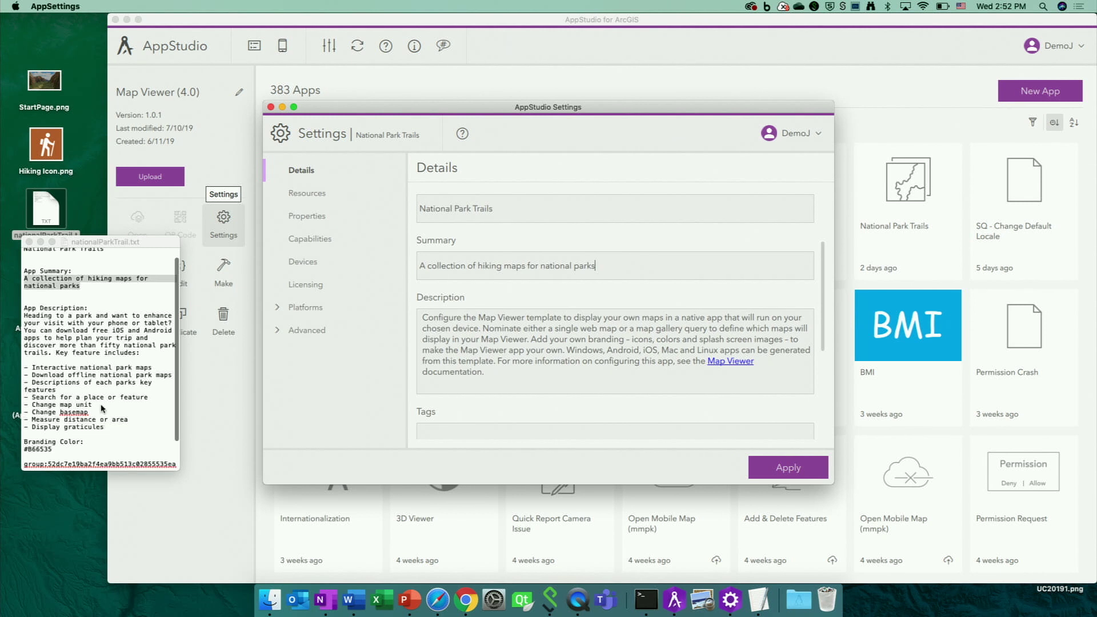
left_click(104, 409)
left_click_drag(113, 429, 3, 322)
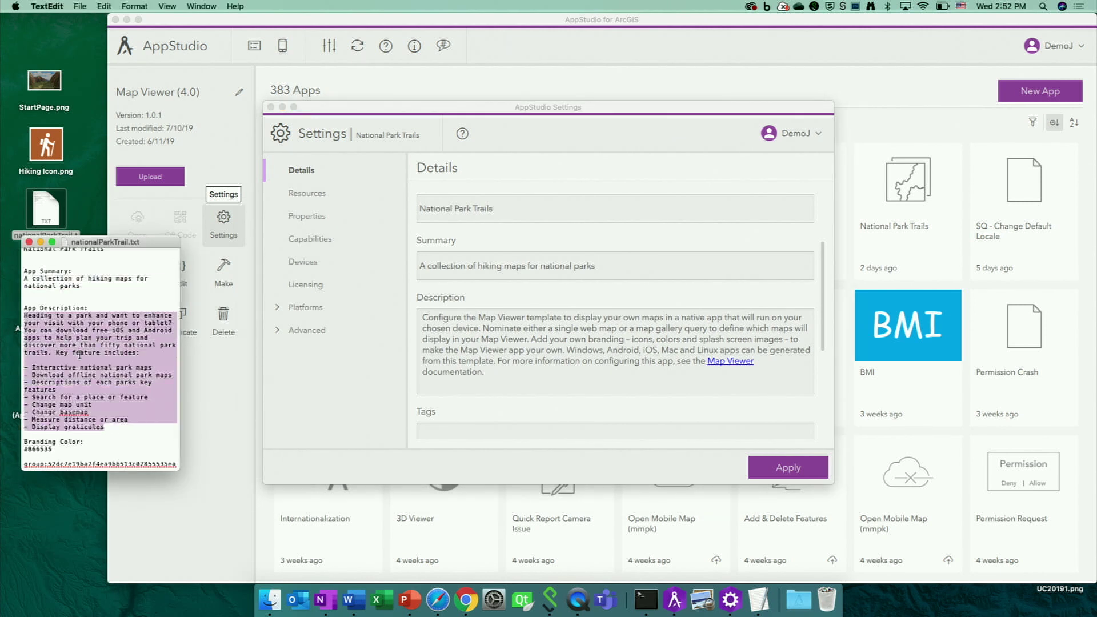
left_click_drag(504, 390, 404, 316)
key("super+v")
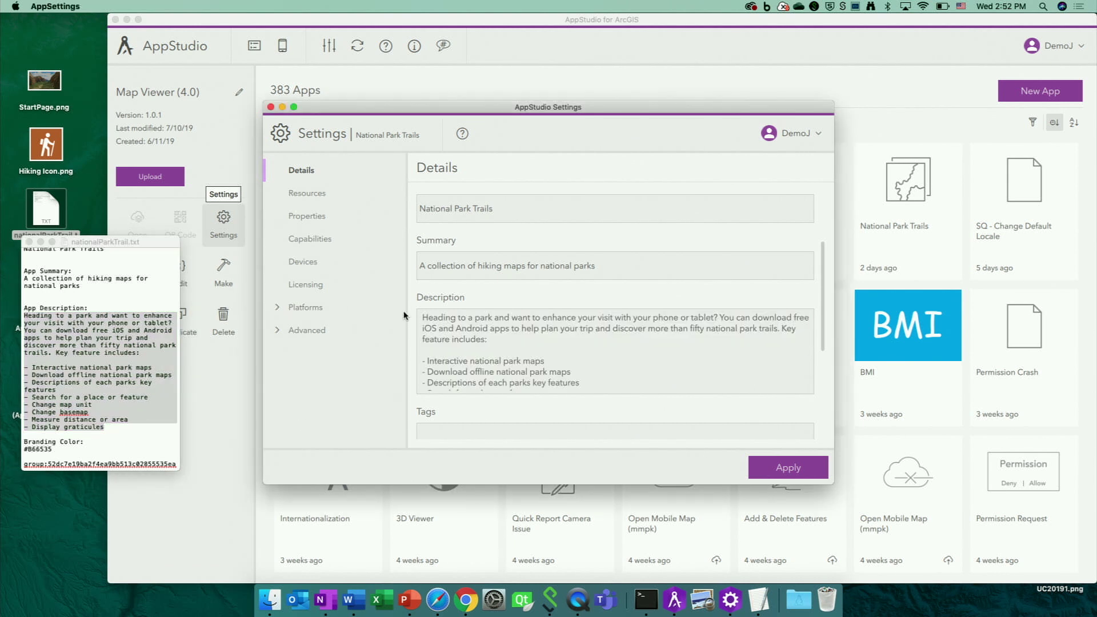
left_click(794, 473)
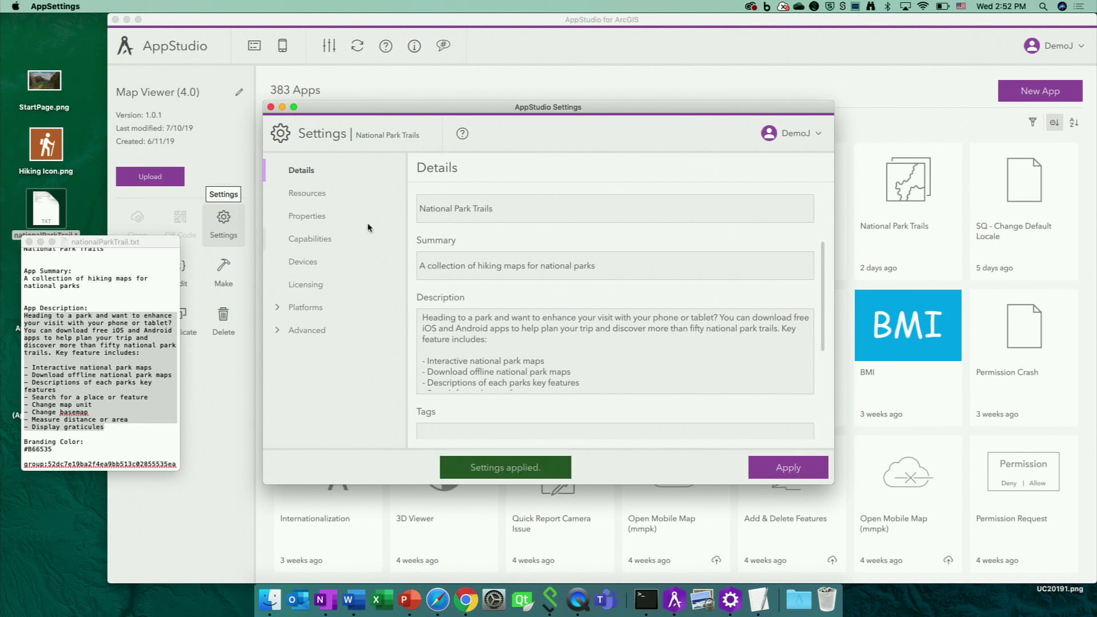
Run the app to check its start page, map gallery and About the App page, and close the preview.
double_click(326, 180)
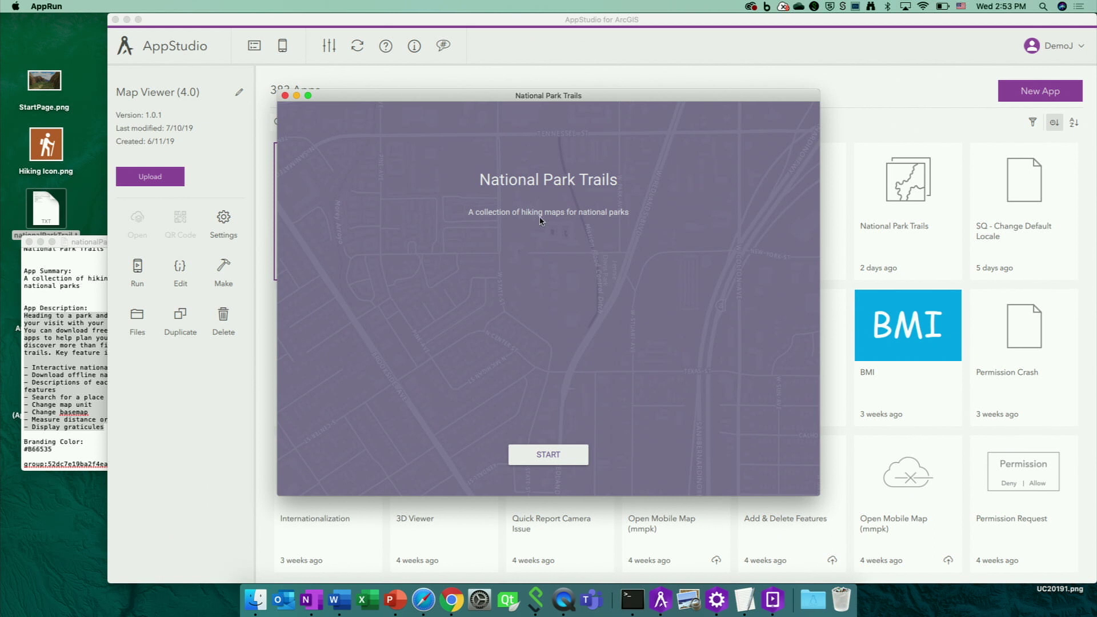
left_click(538, 457)
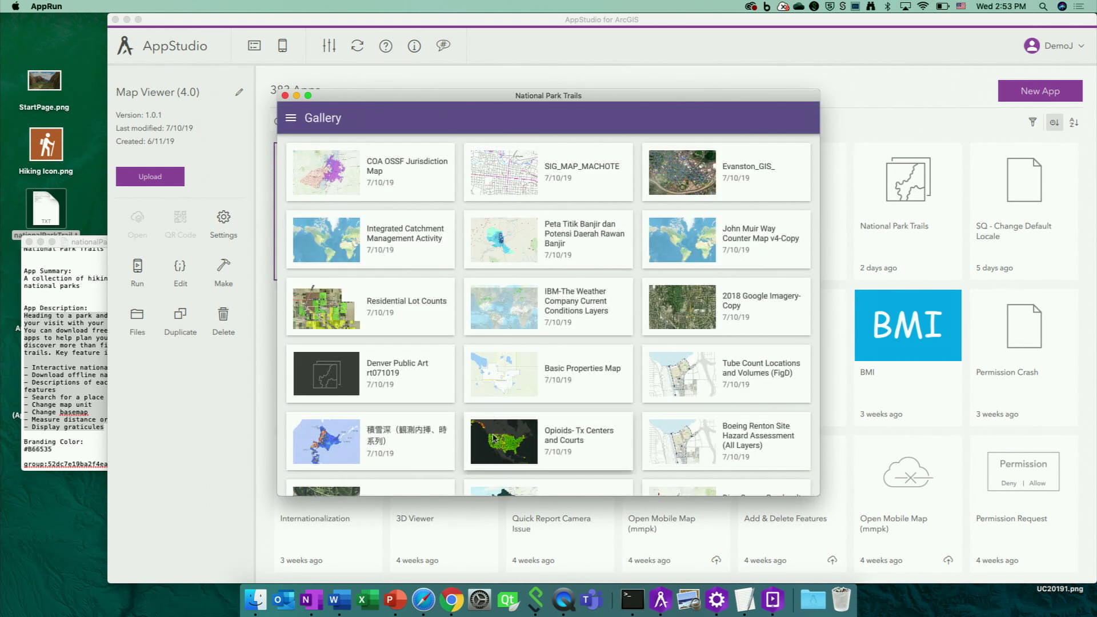
left_click(291, 118)
left_click(336, 214)
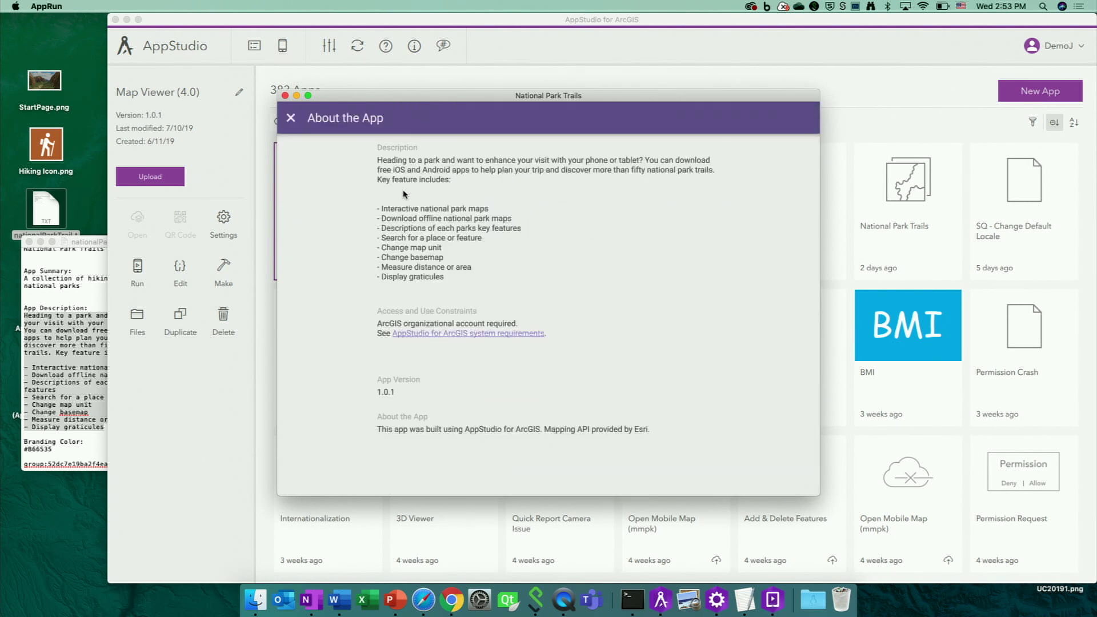
left_click(285, 95)
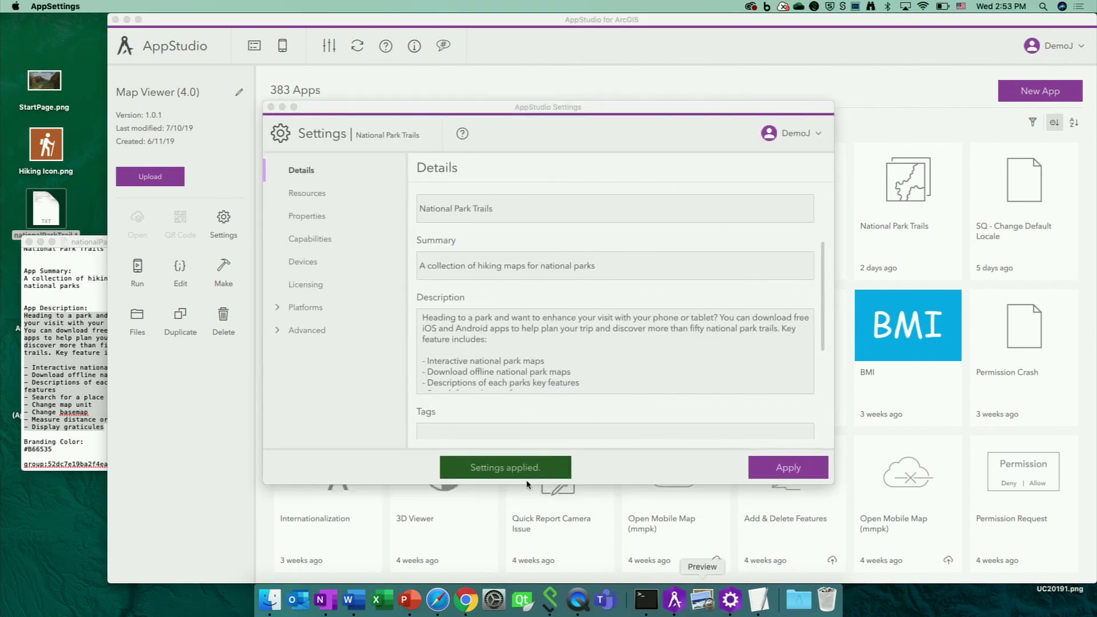
Minimise the AppStudio main window and set the app icon in the resources settings to Hiking Icon.png from the assets folder.
left_click(126, 20)
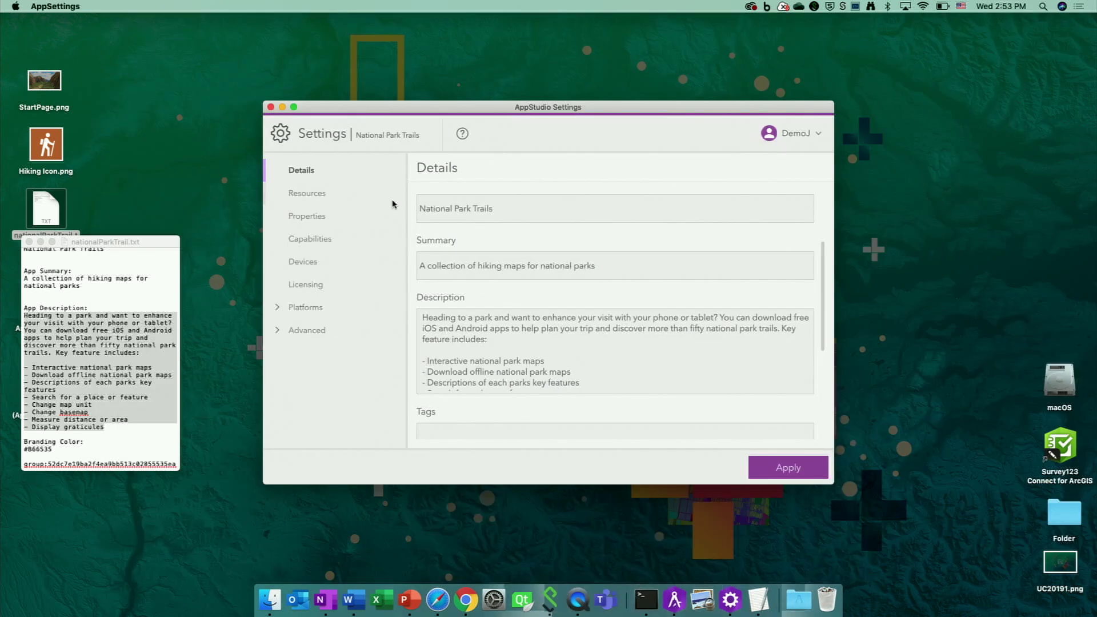
left_click(315, 216)
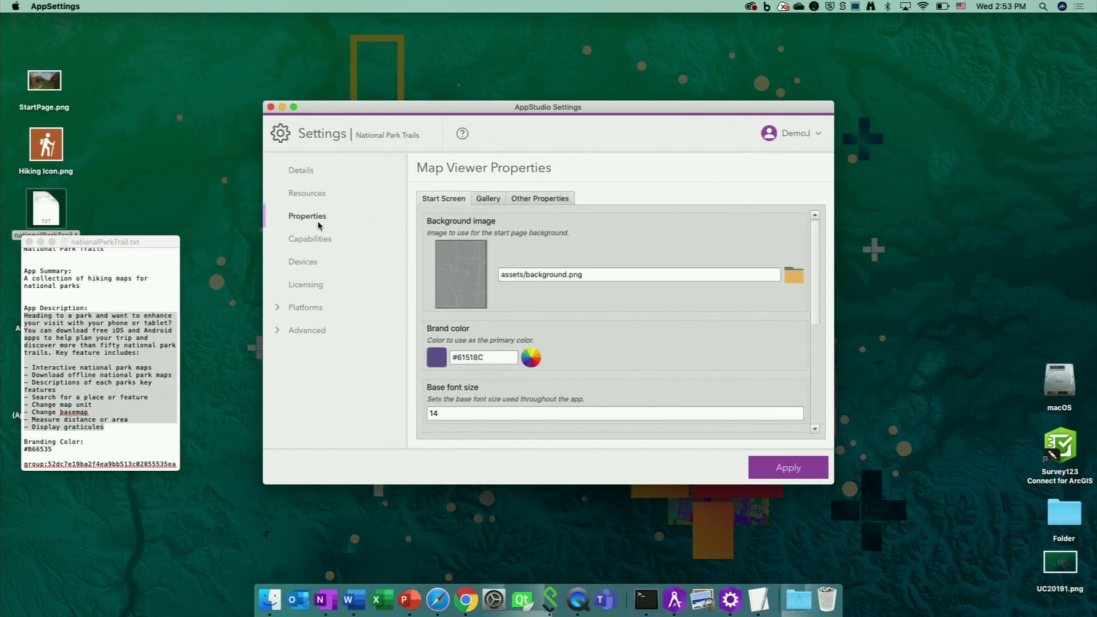
left_click(308, 196)
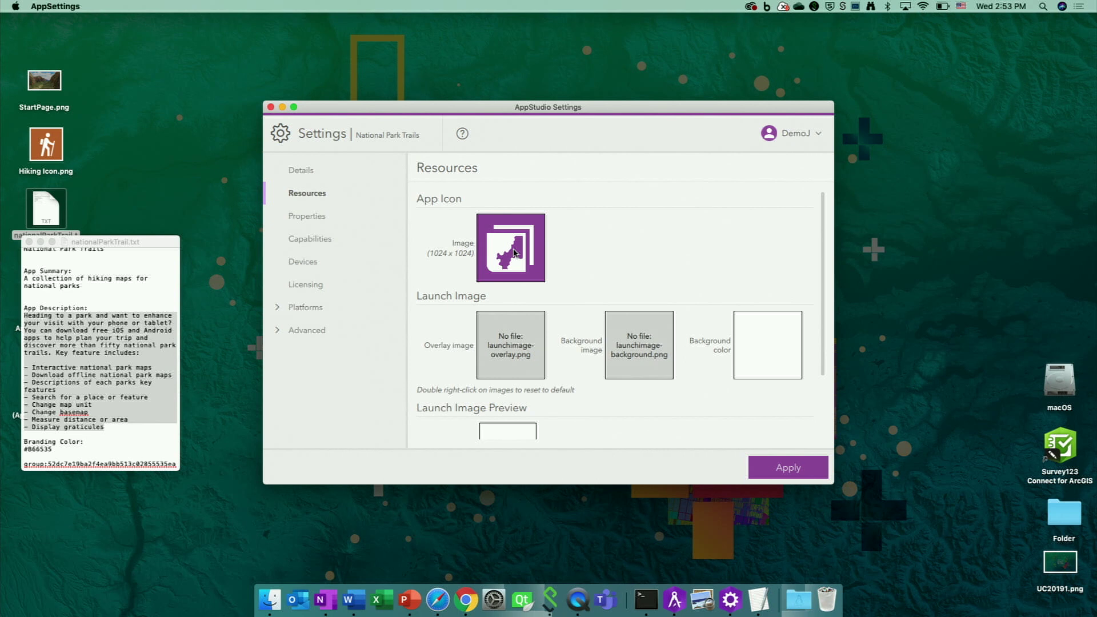
left_click(514, 253)
left_click(439, 190)
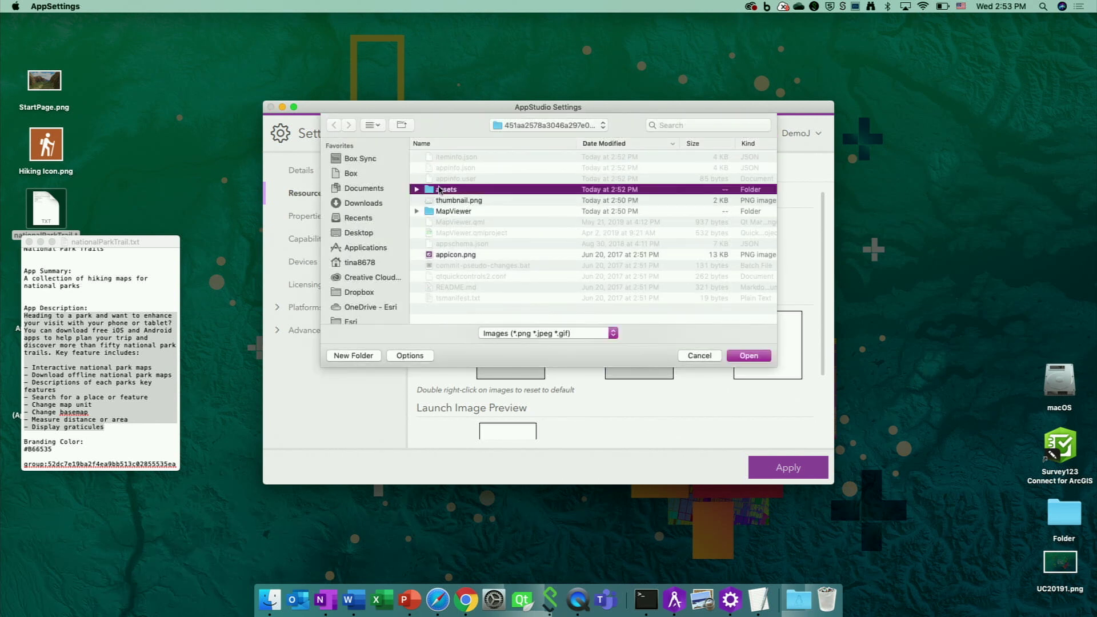
double_click(439, 189)
double_click(441, 185)
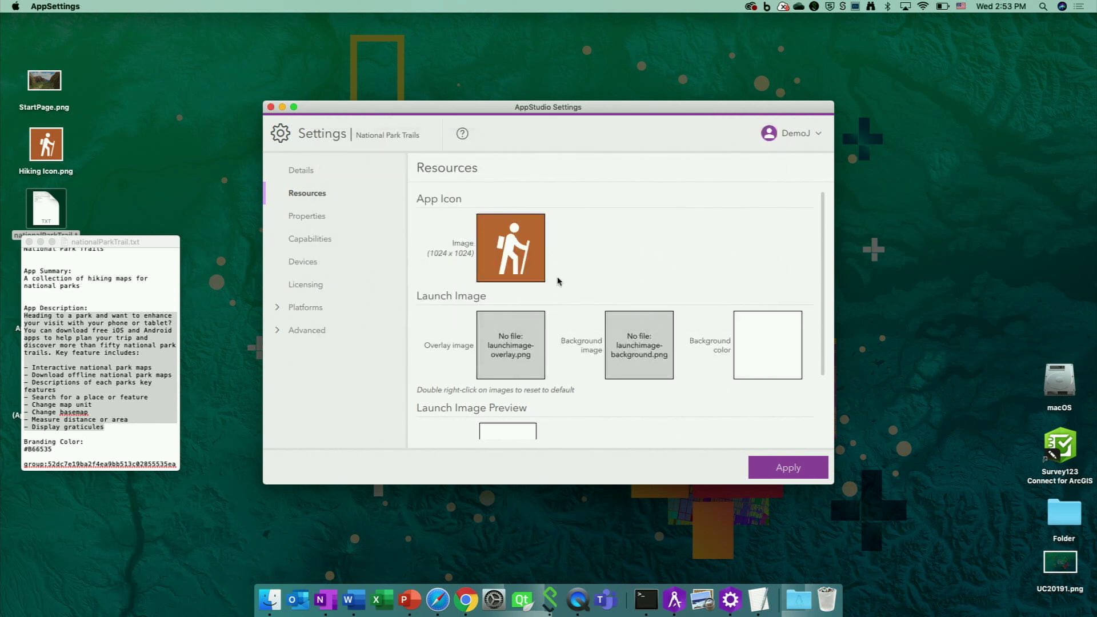
Set the start screen's background image to StartPage.png from the assets folder.
left_click(305, 220)
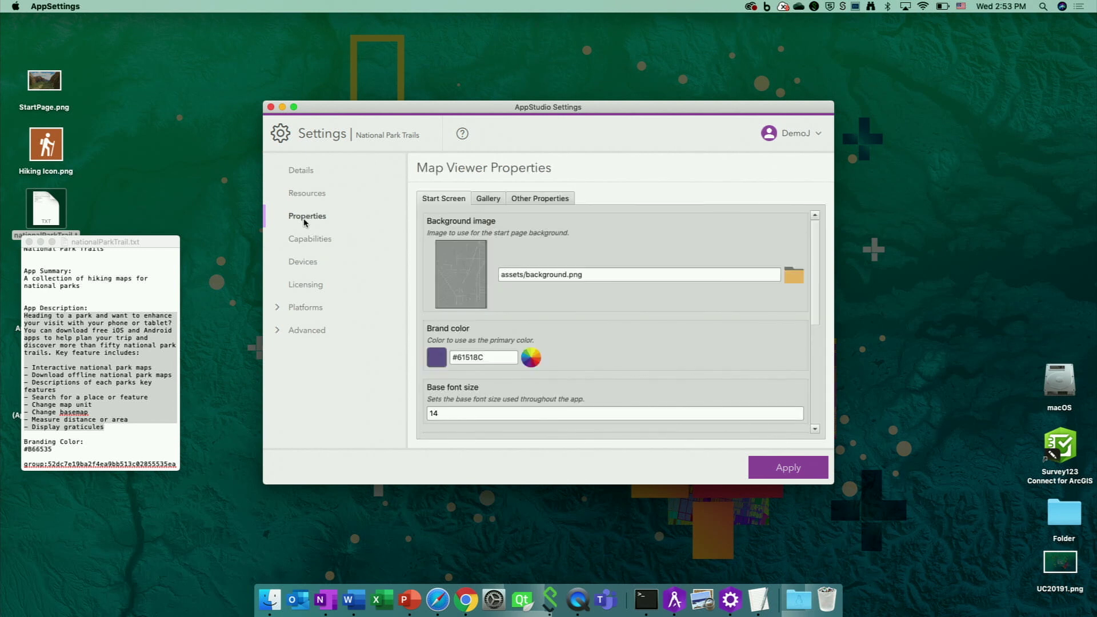
left_click(469, 265)
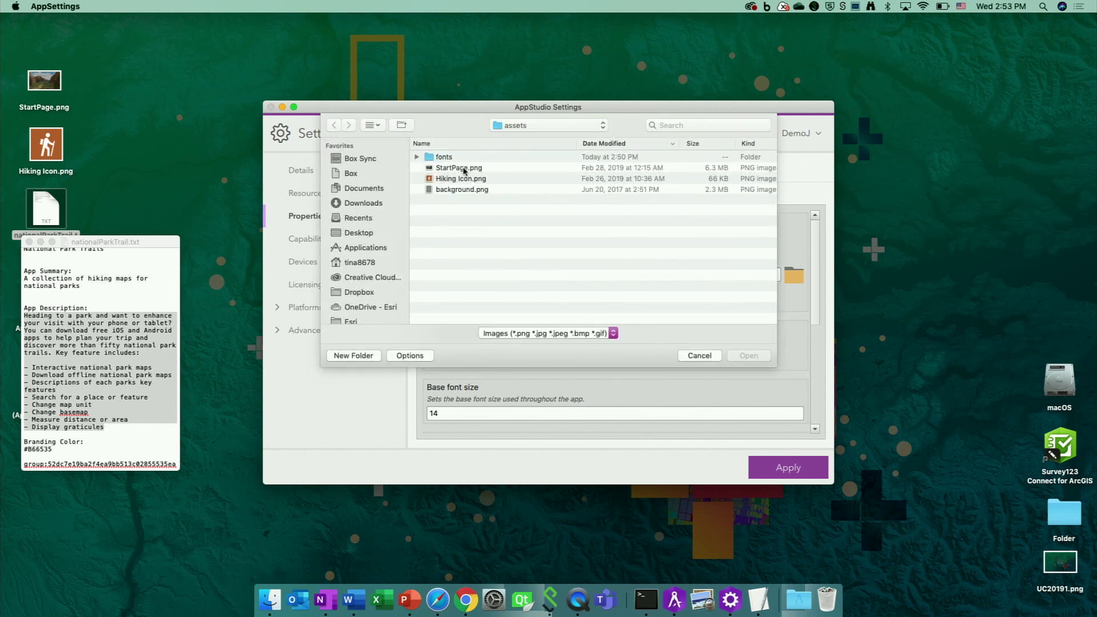
left_click(462, 169)
left_click(760, 357)
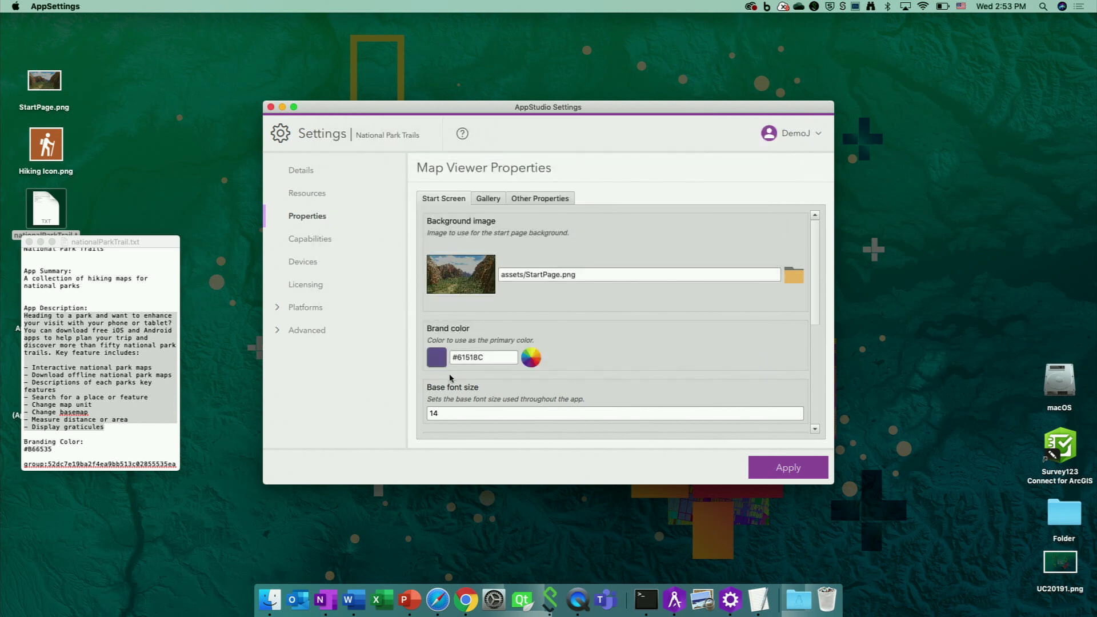
Set the start screen's brand color to #B66535, copied from the text file, and apply the settings.
left_click(131, 441)
left_click(108, 444)
left_click_drag(56, 449, 12, 450)
key("super+c")
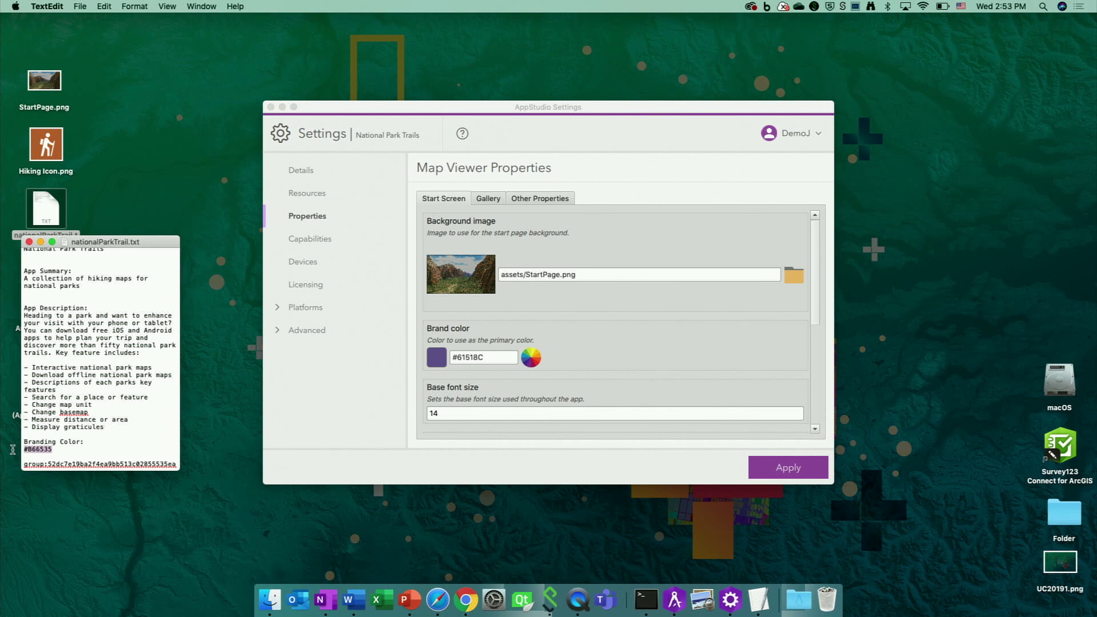
left_click(489, 358)
left_click_drag(490, 358, 426, 362)
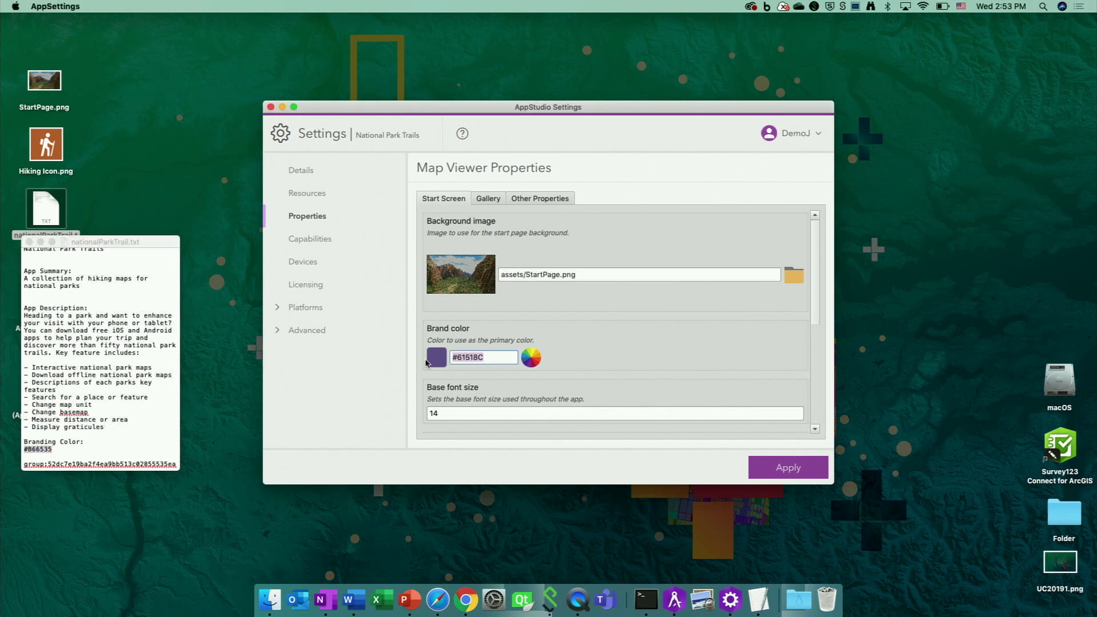
key("super+v")
left_click(781, 473)
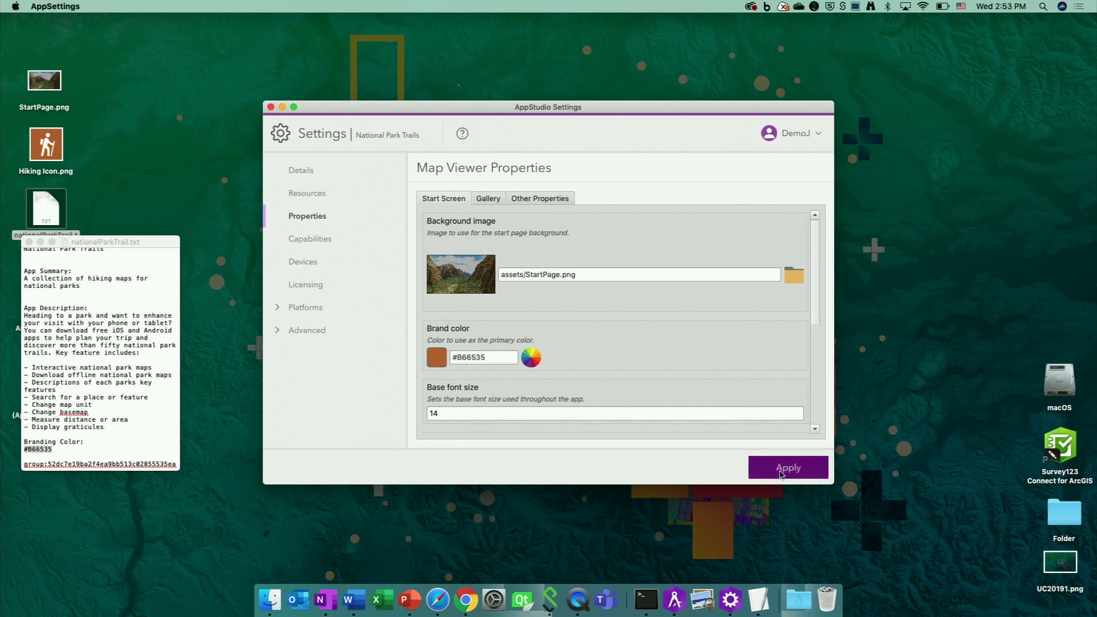
Return to the AppStudio main window and run the Map Viewer (4.0) app to preview its new start page.
left_click(674, 600)
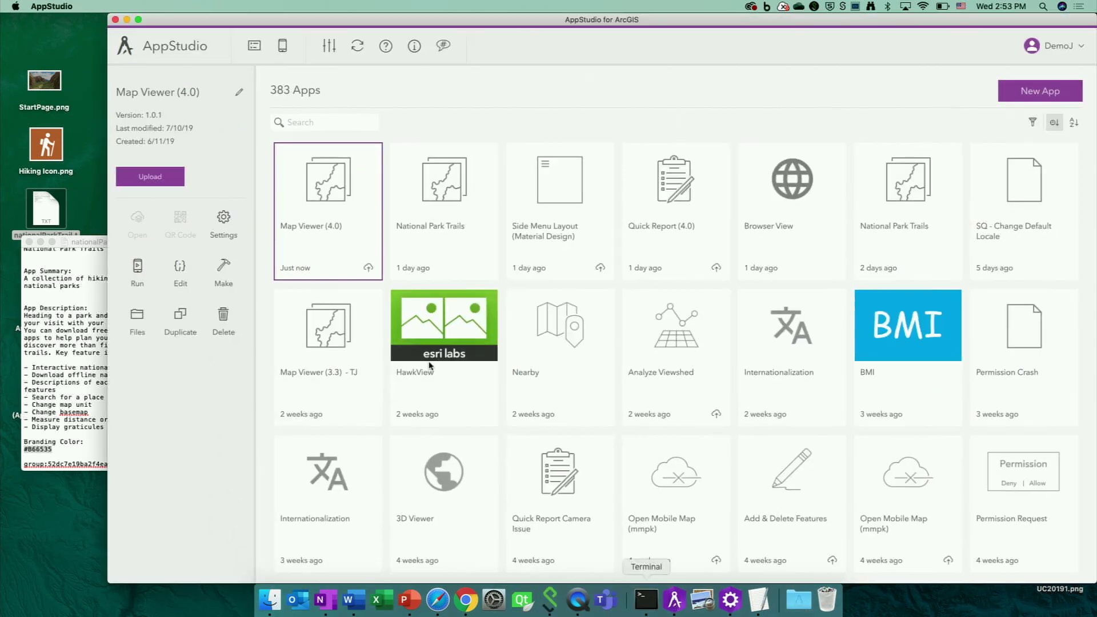
double_click(327, 184)
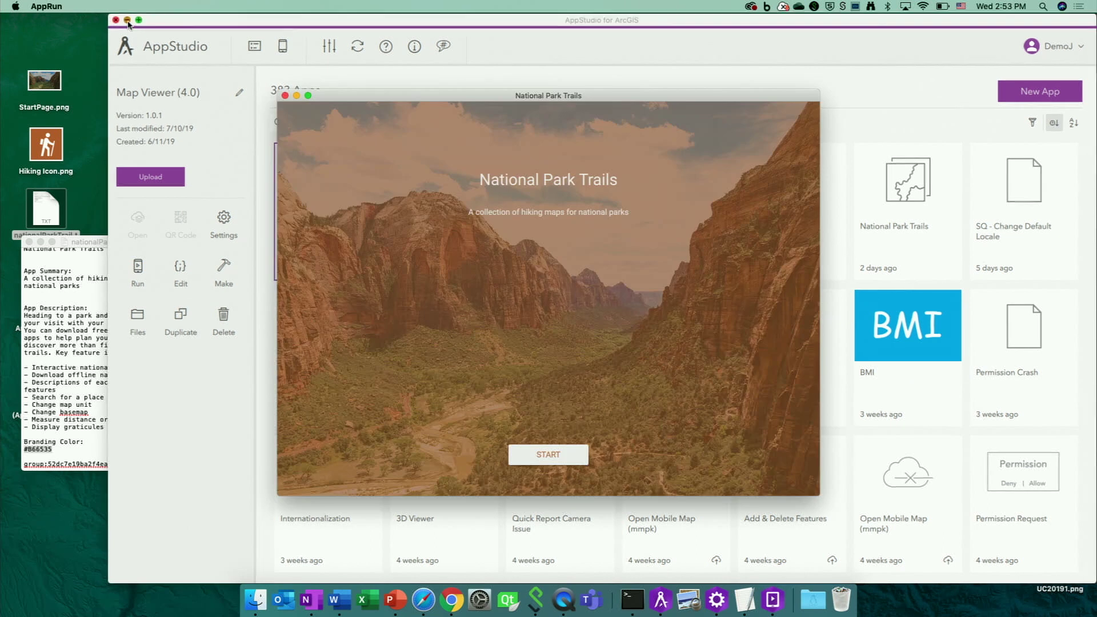
Minimise the AppStudio main window, browse the running app's map gallery from its start page, and close the preview.
left_click(127, 21)
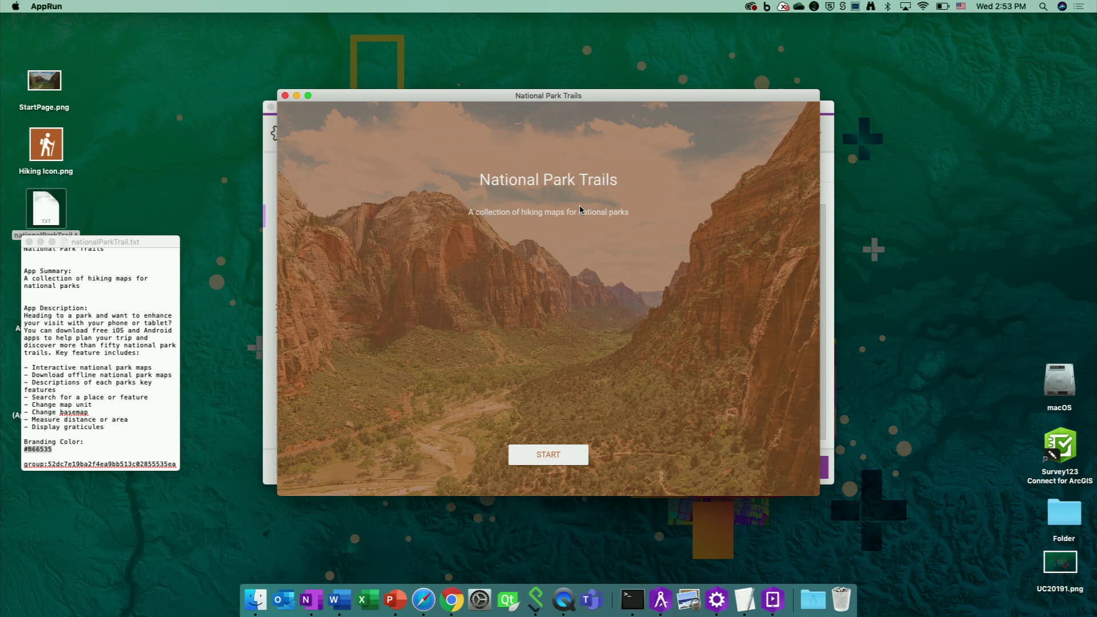
left_click(568, 454)
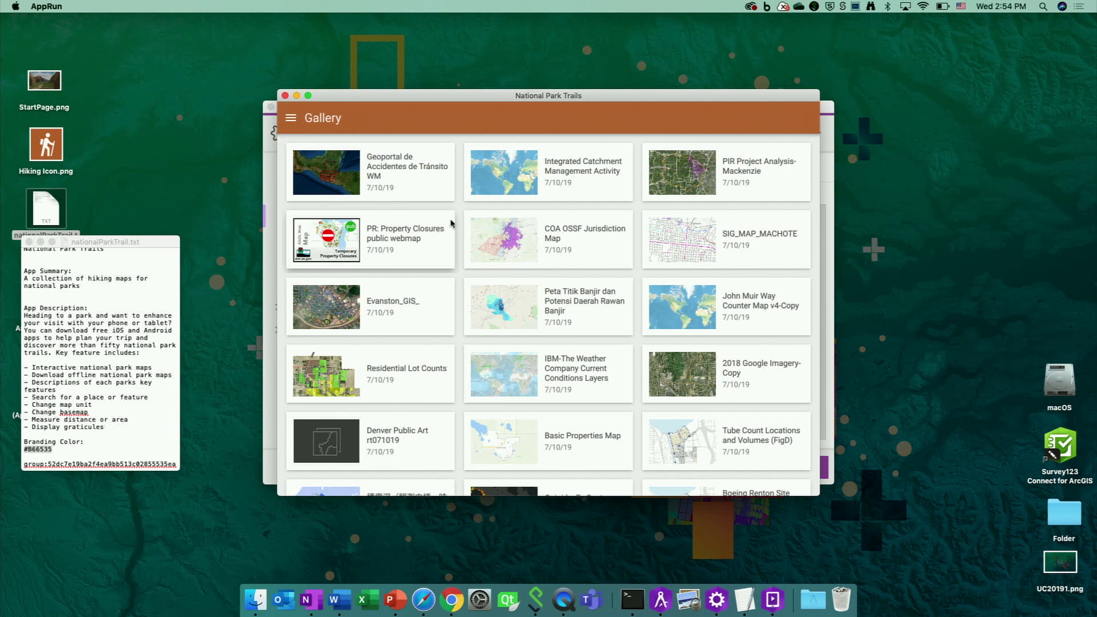
scroll(644, 360, "down", 5)
scroll(644, 361, "up", 5)
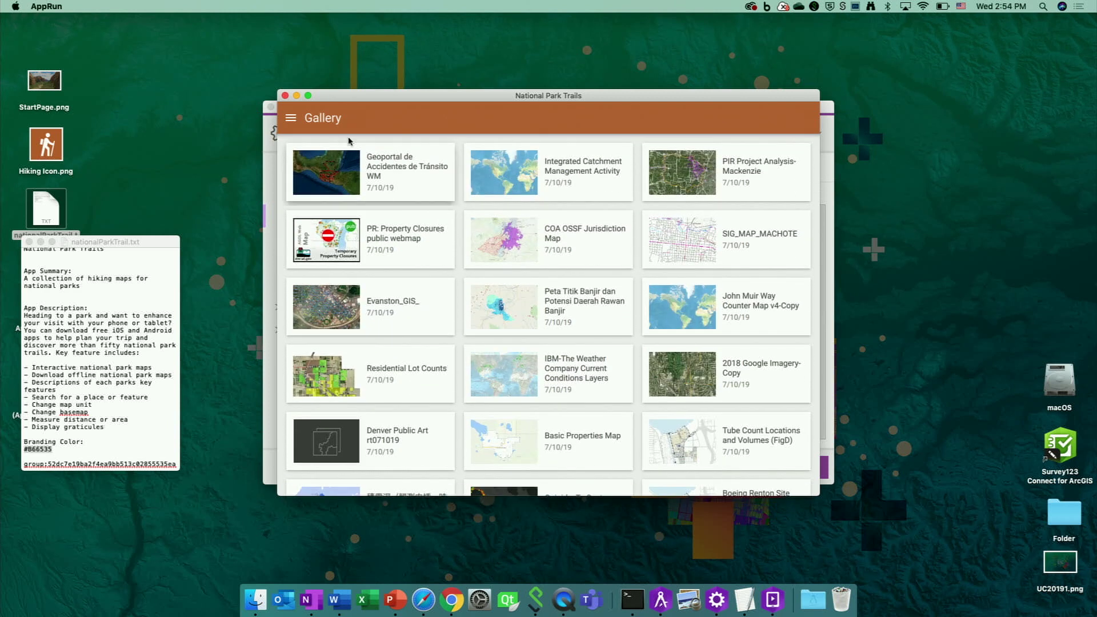
left_click(285, 95)
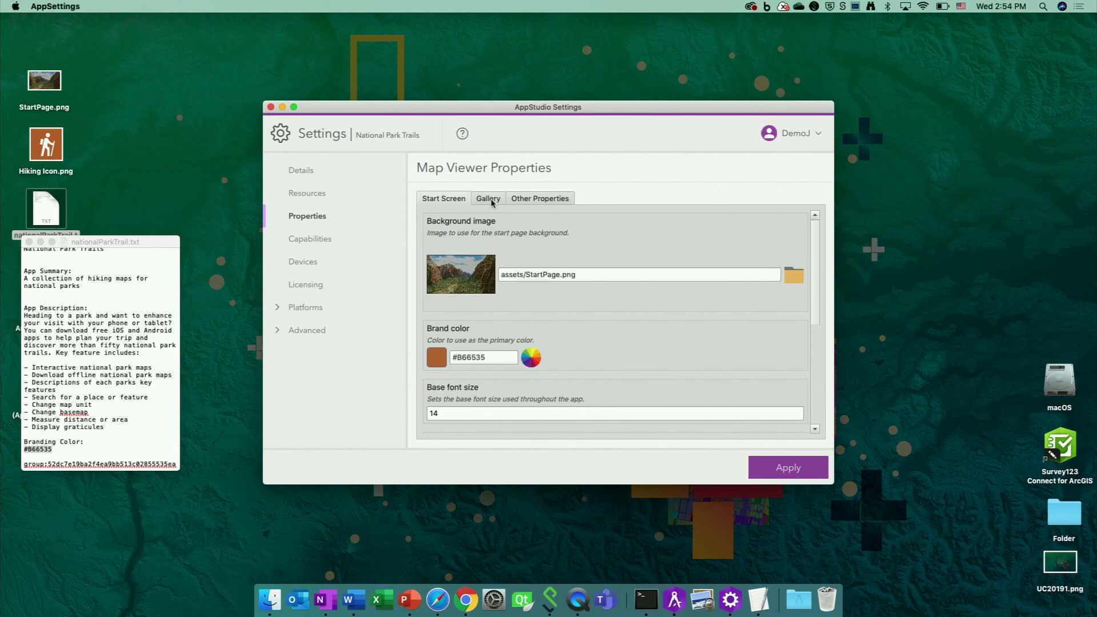
Set the gallery's maps query to group:52dc7e19ba2f4ea9bb513c02855535ea, copied from nationalParkTrail.txt, and apply the settings.
left_click(489, 200)
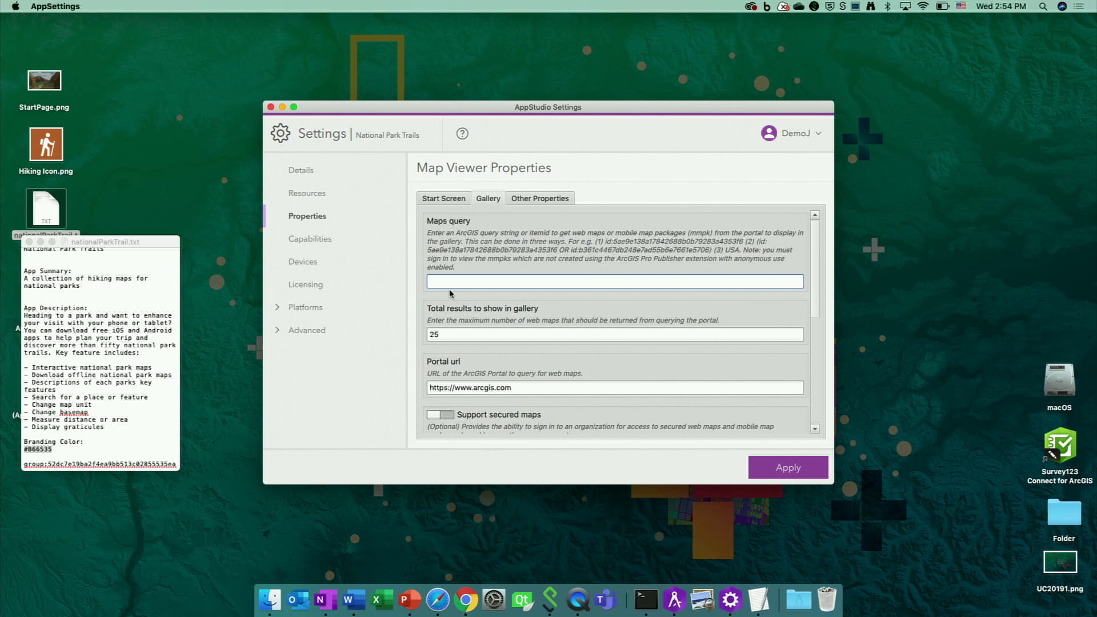
left_click(114, 394)
scroll(112, 391, "down", 4)
left_click(91, 397)
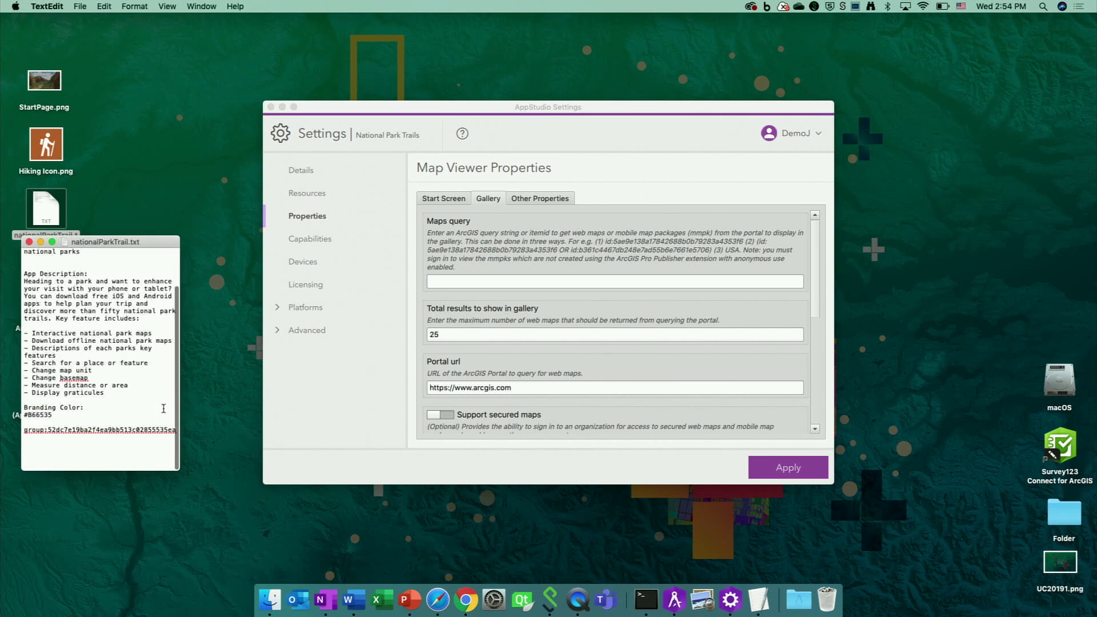
left_click_drag(180, 410, 237, 412)
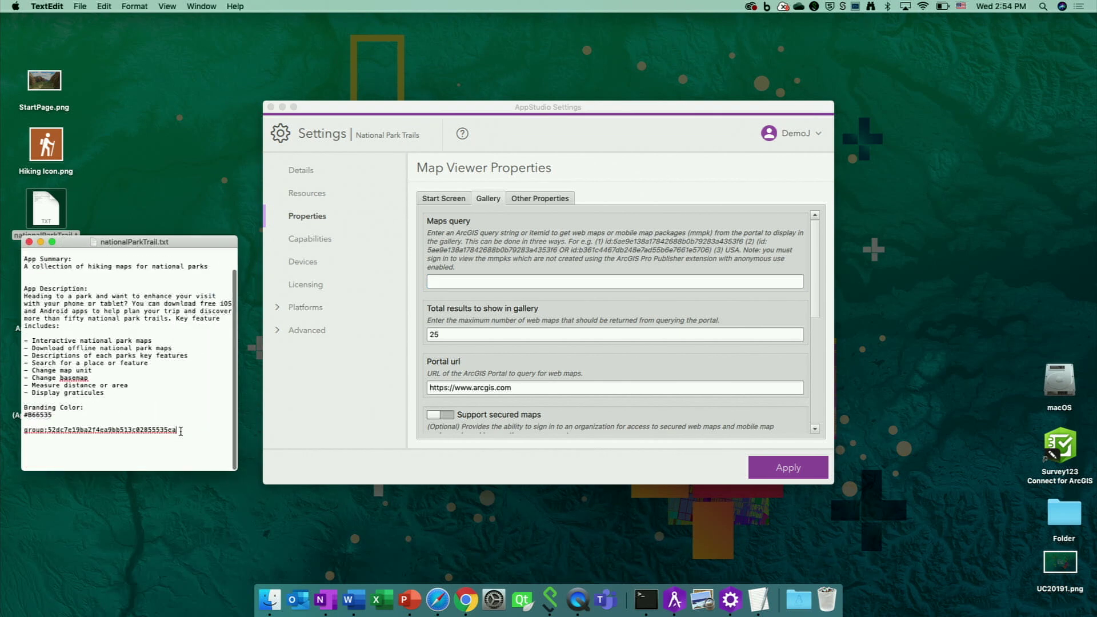
left_click_drag(180, 430, 16, 434)
key("super+c")
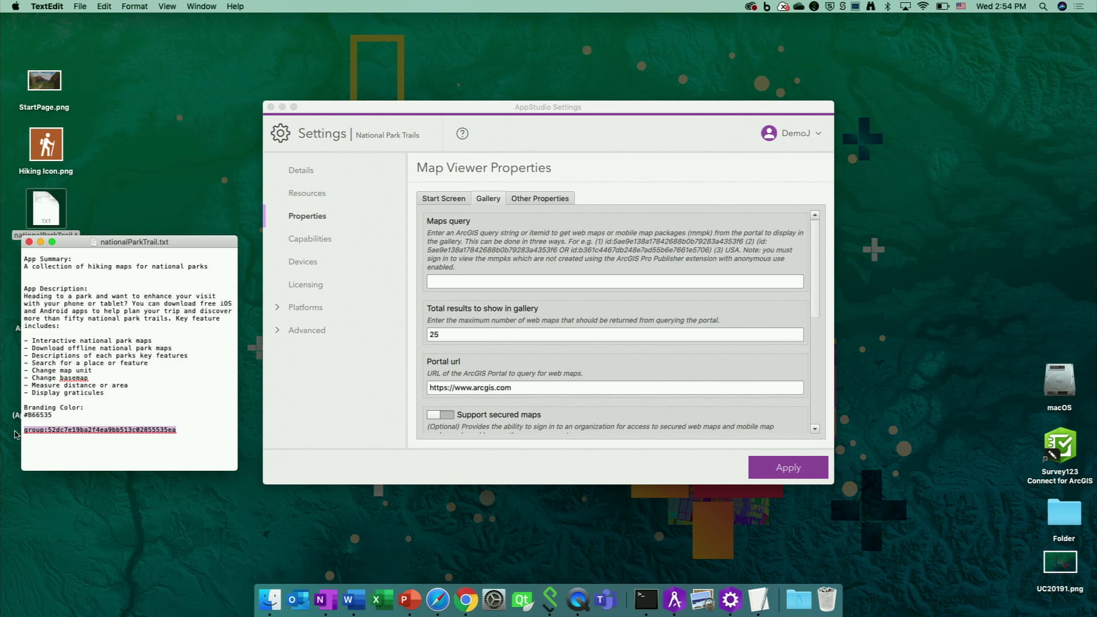
left_click(452, 280)
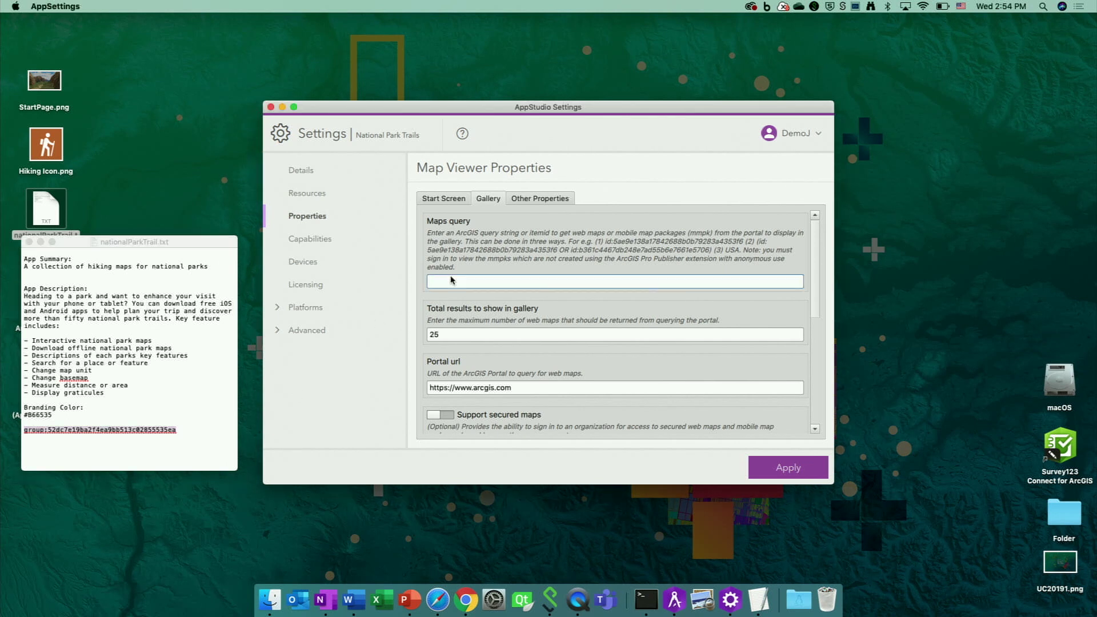
key("super+v")
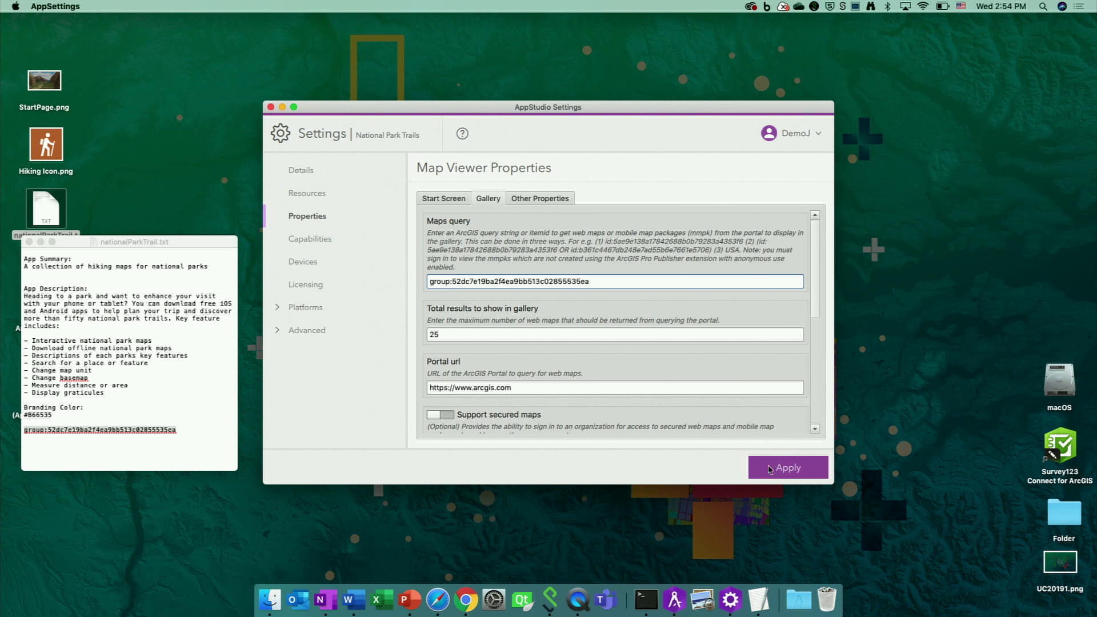
left_click(791, 473)
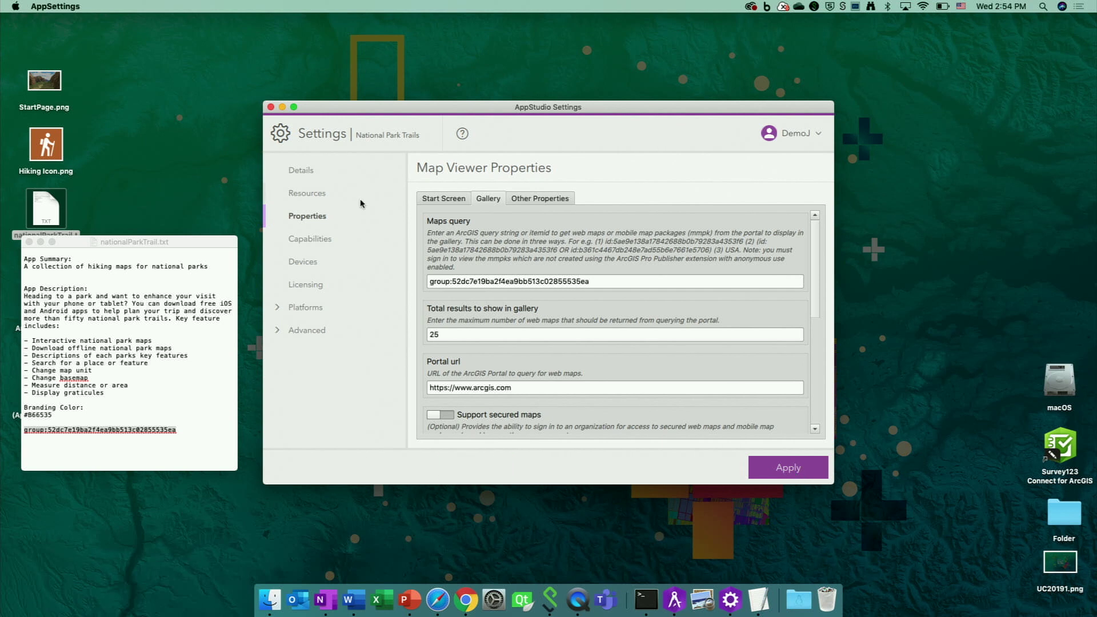
left_click(793, 480)
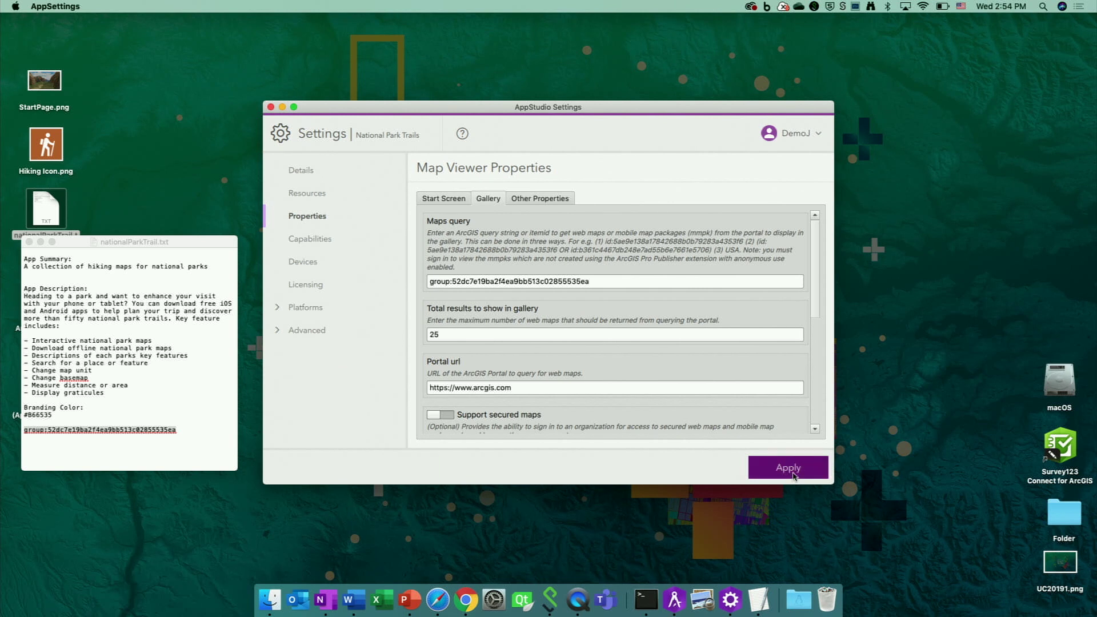
Set Maps to Show in Gallery to Show Both, apply it, and close the settings and text file windows.
scroll(643, 364, "down", 8)
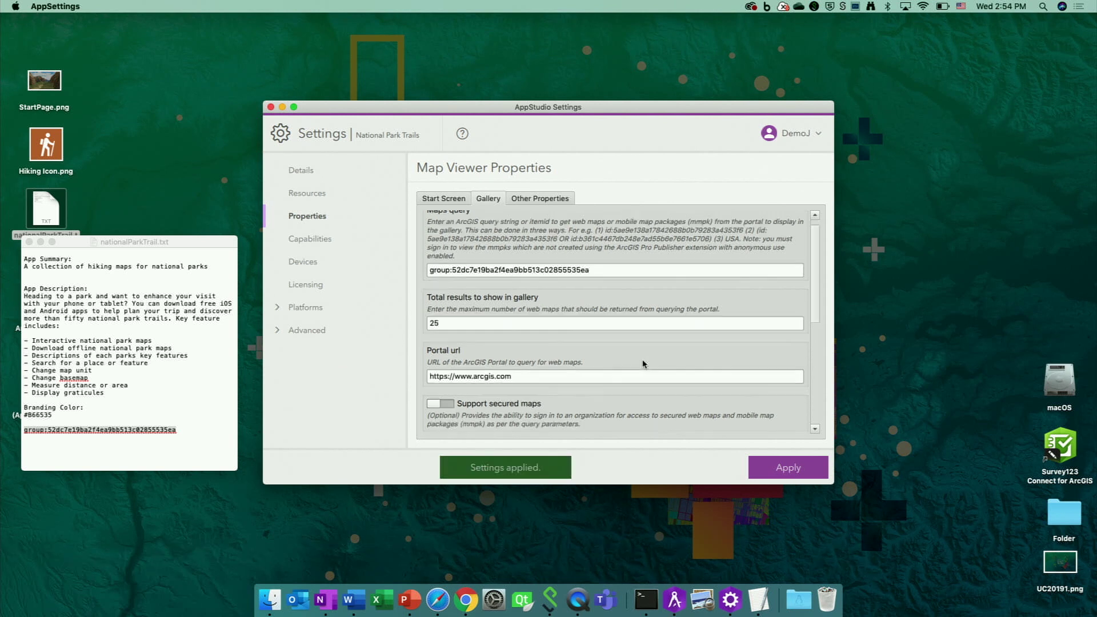
scroll(643, 364, "down", 2)
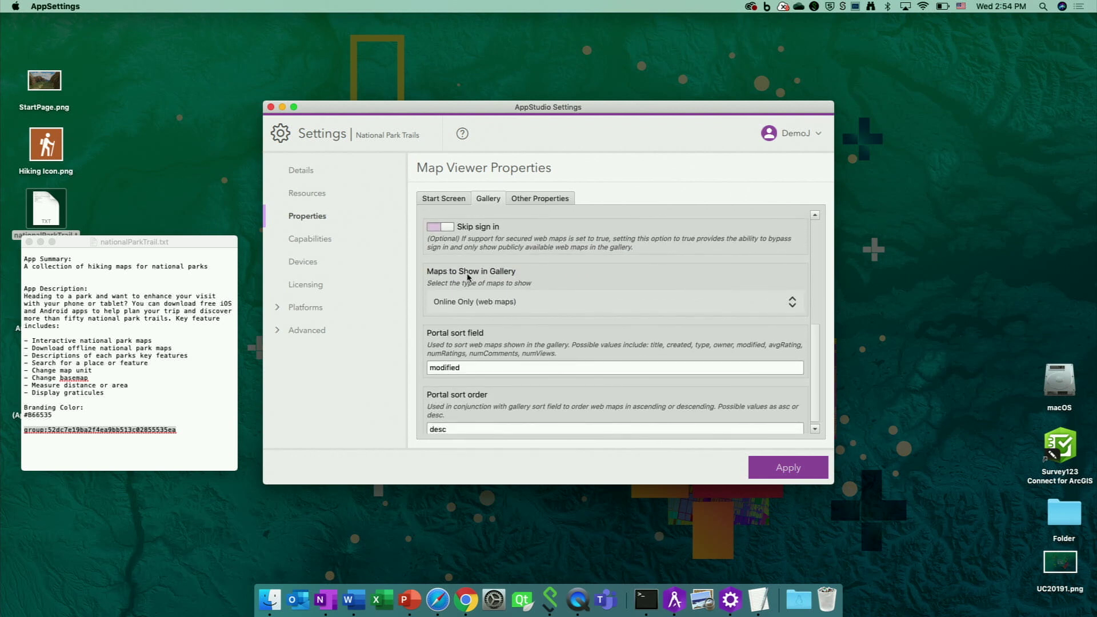
scroll(535, 282, "down", 1)
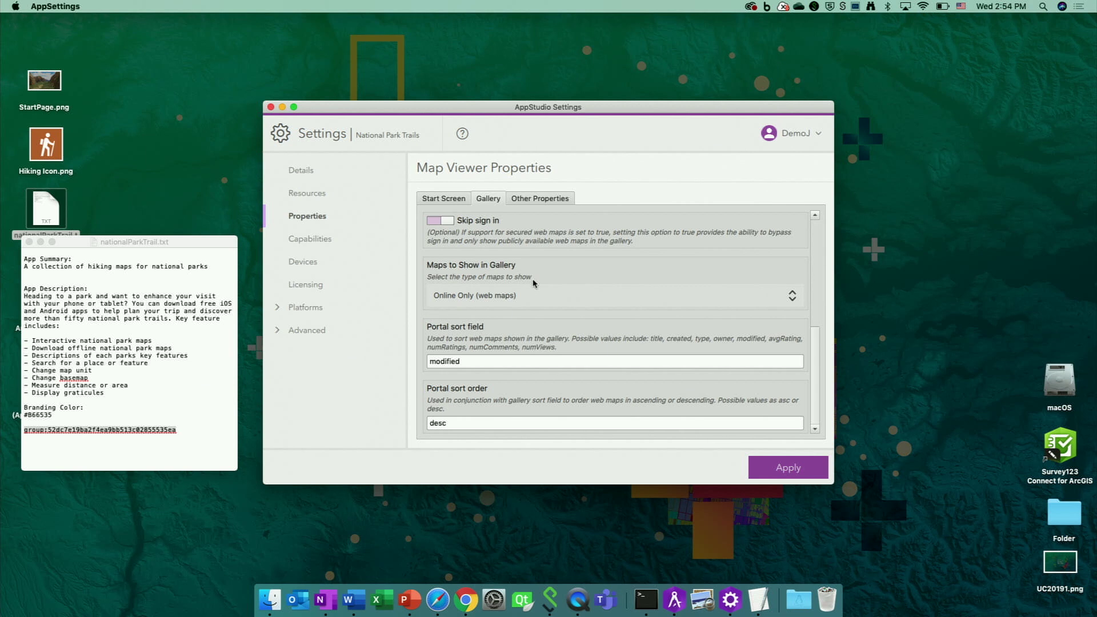
left_click(504, 301)
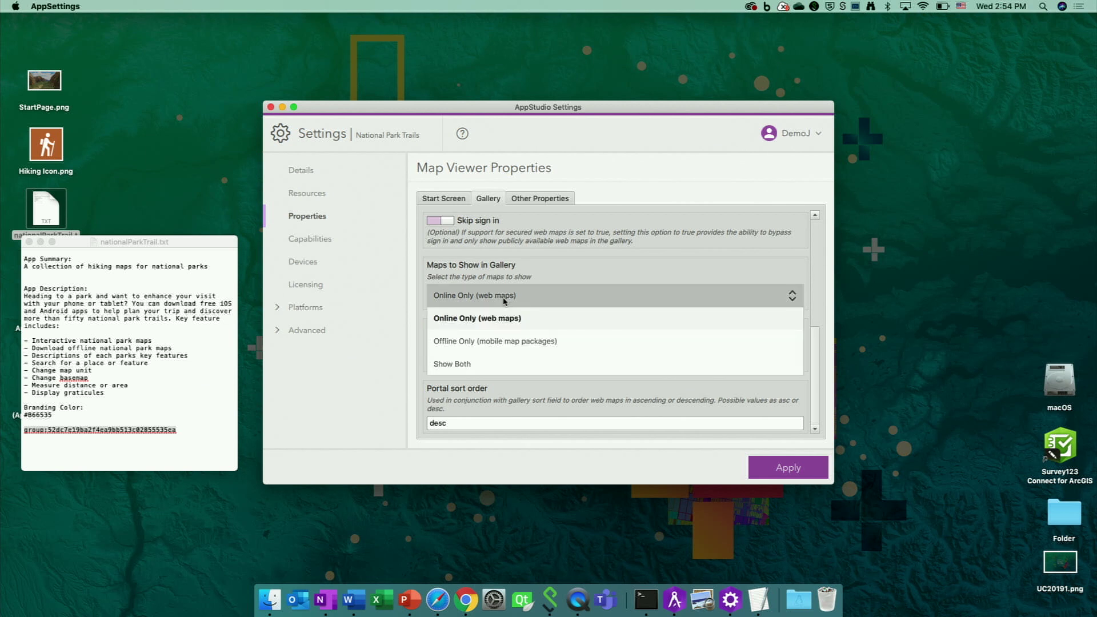
left_click(473, 364)
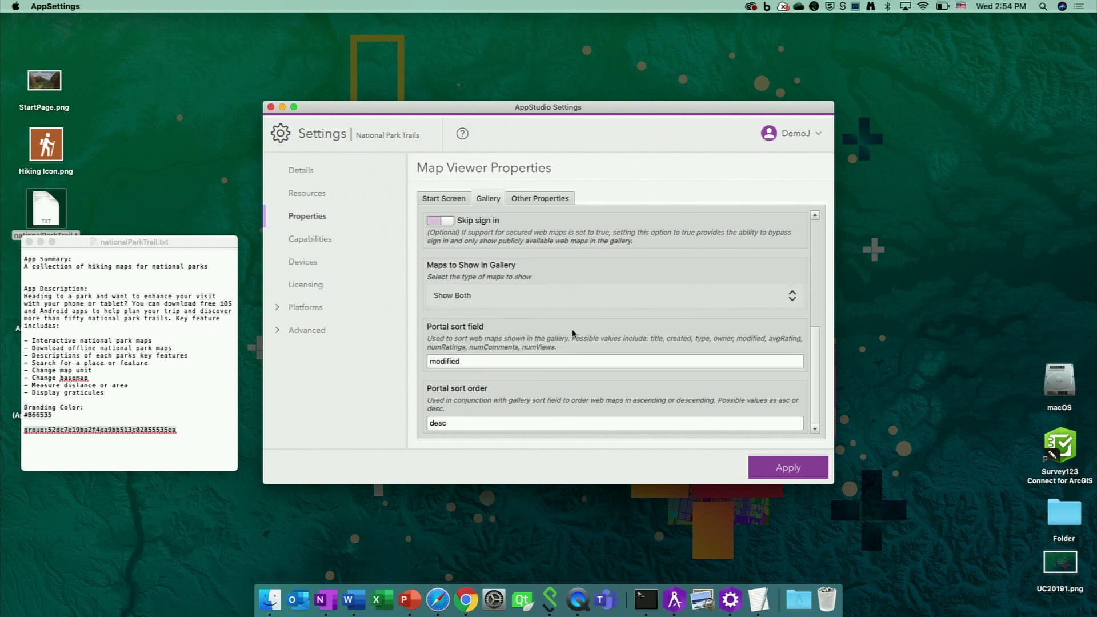
left_click(793, 473)
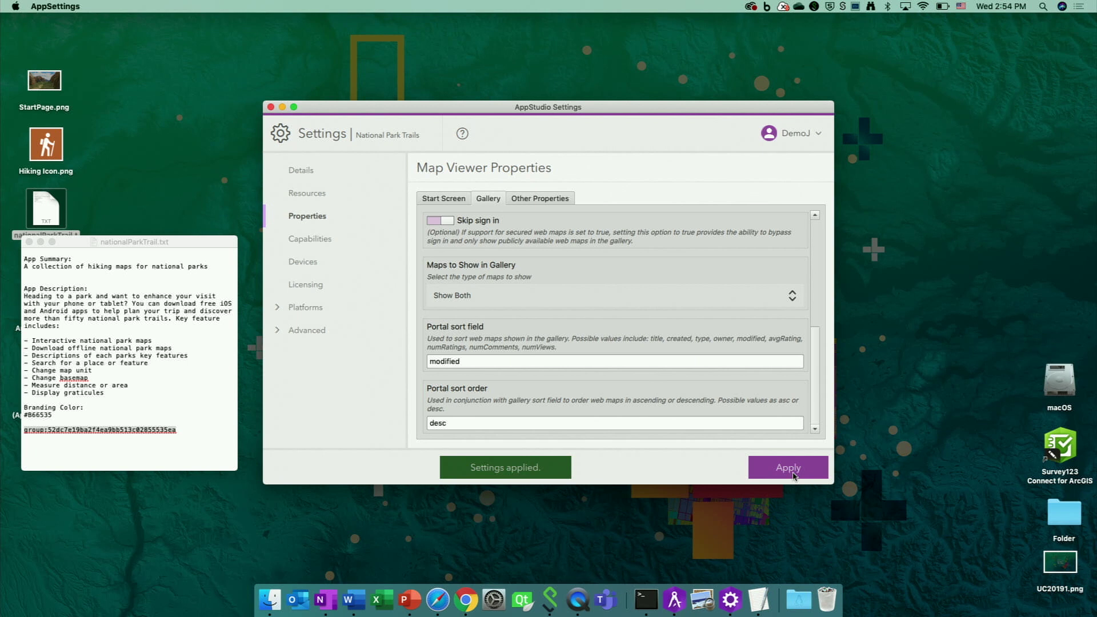
left_click(271, 107)
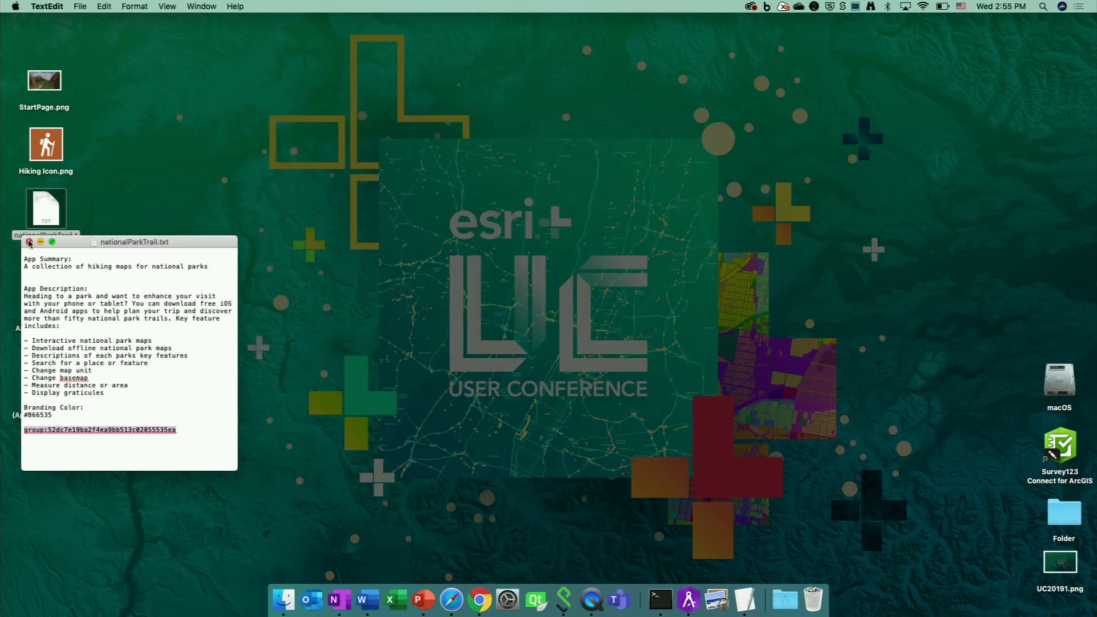
key("super+w")
Run the Map Viewer (4.0) app from AppStudio, check its Web Maps and Offline Maps galleries, and close the preview.
left_click(689, 599)
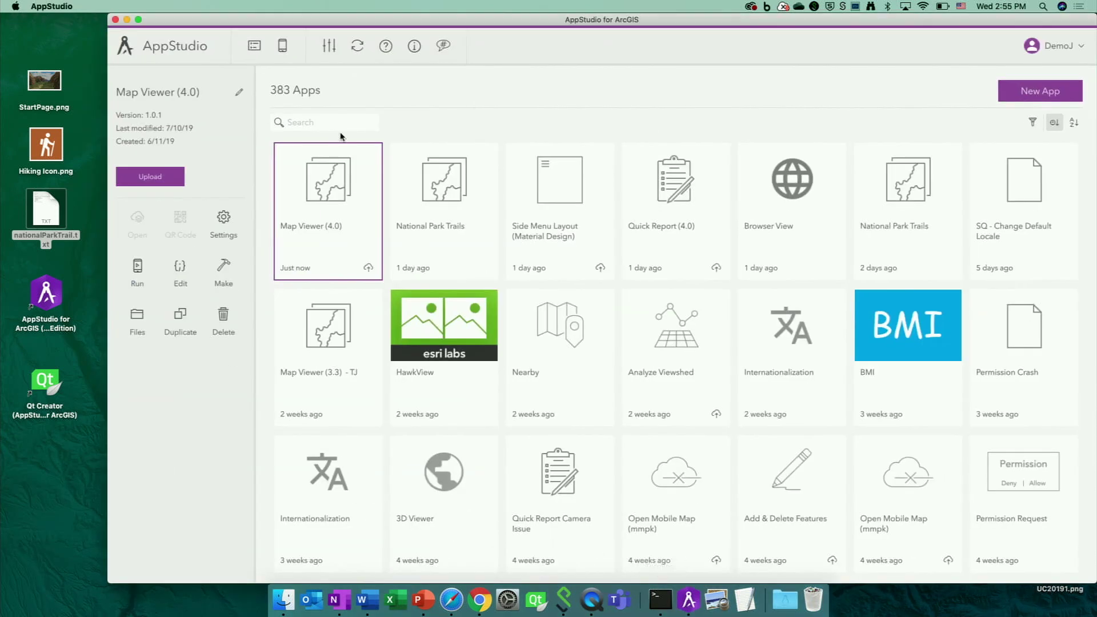
double_click(349, 194)
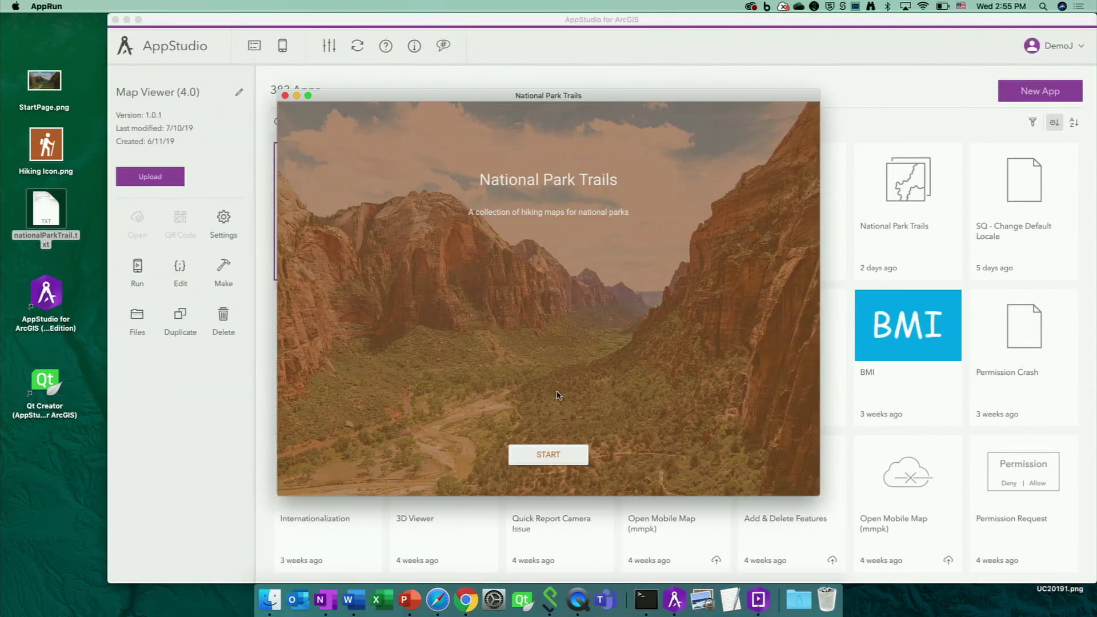
left_click(552, 454)
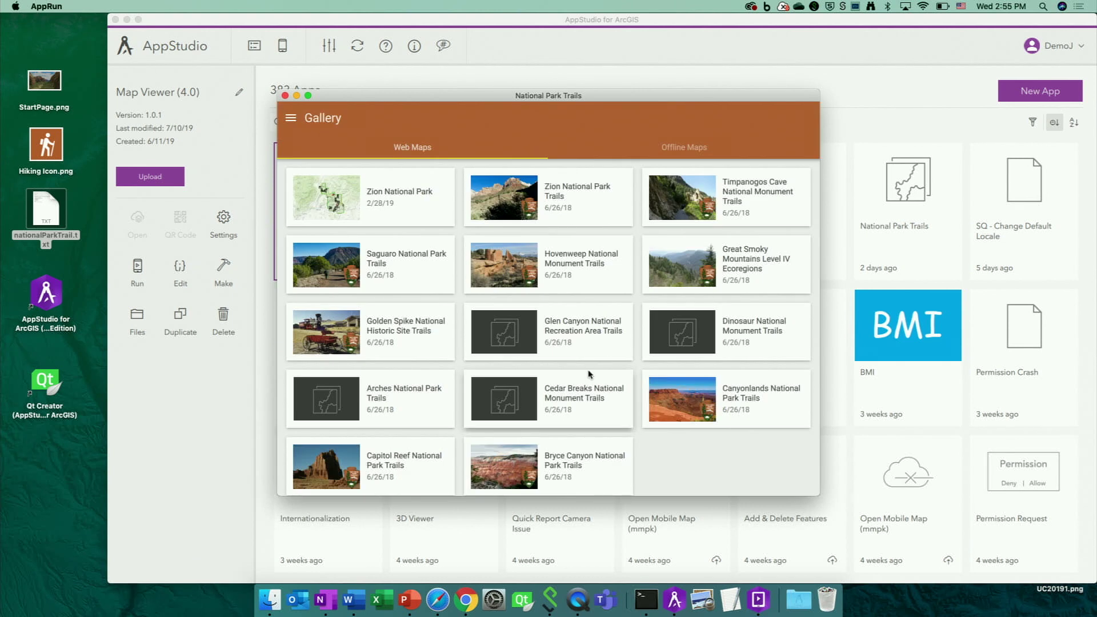
left_click(708, 151)
left_click(456, 144)
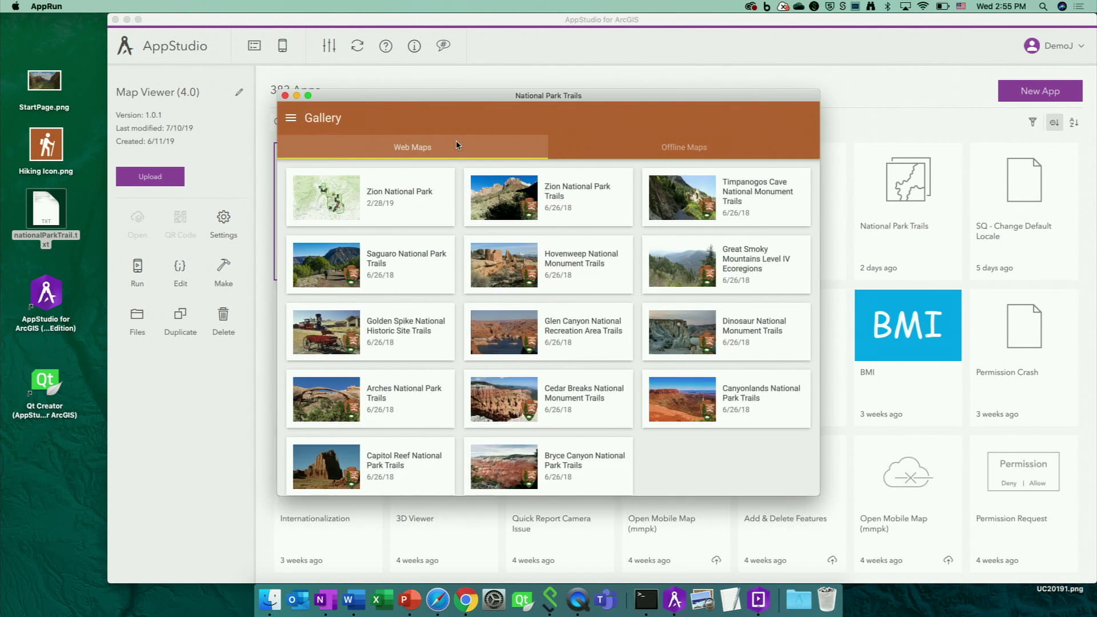
left_click(285, 95)
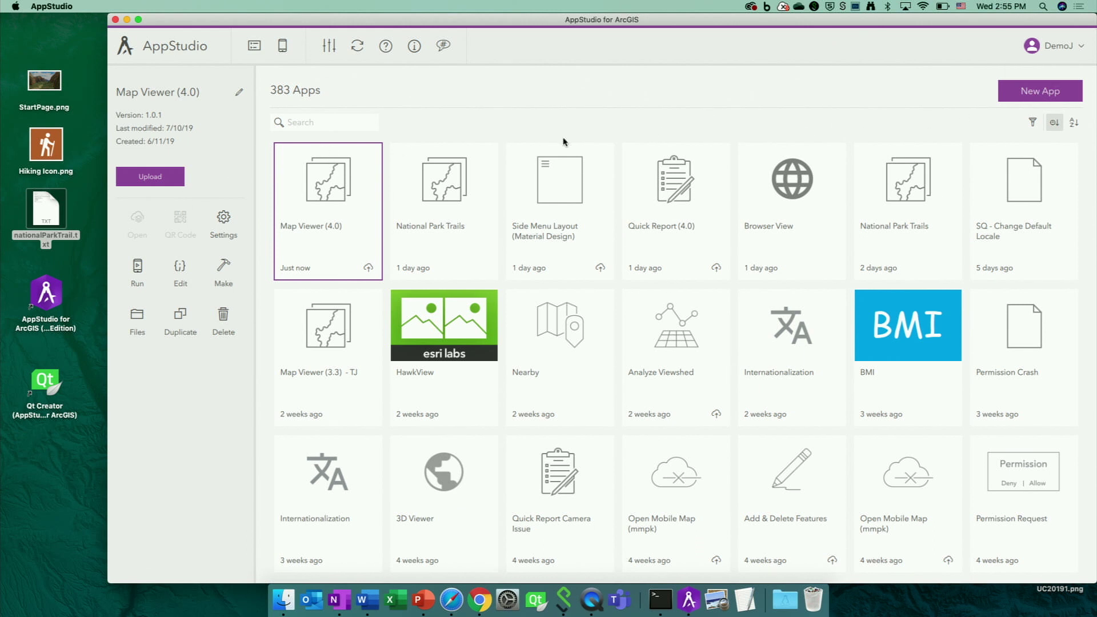
Check the active ArcGIS portal among the managed portals and upload the National Park Trails app to it.
left_click(1056, 52)
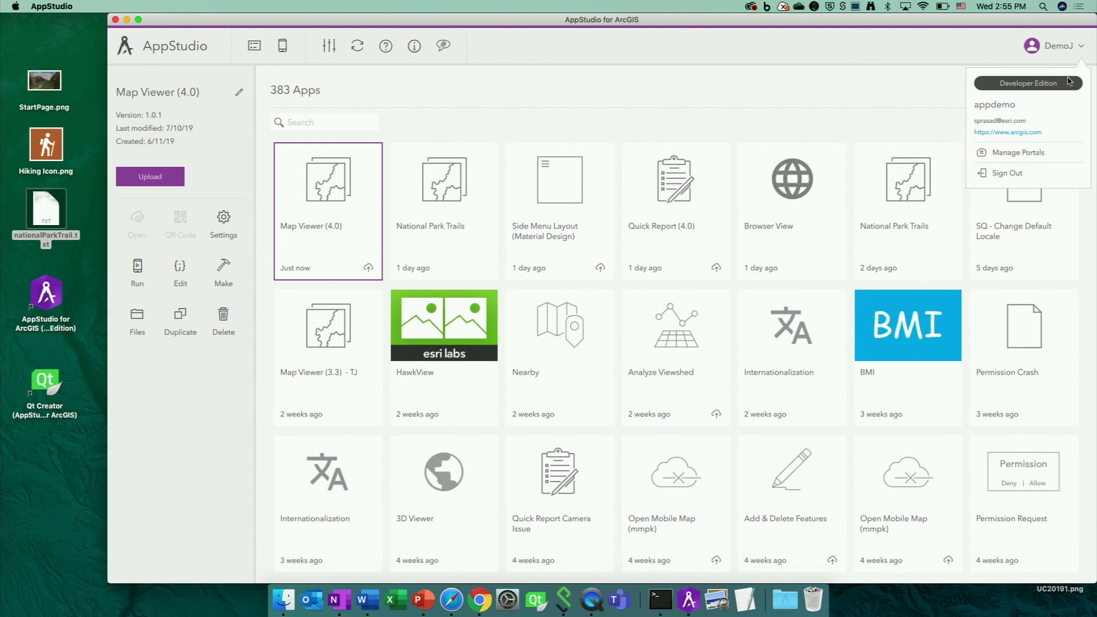
left_click(1035, 153)
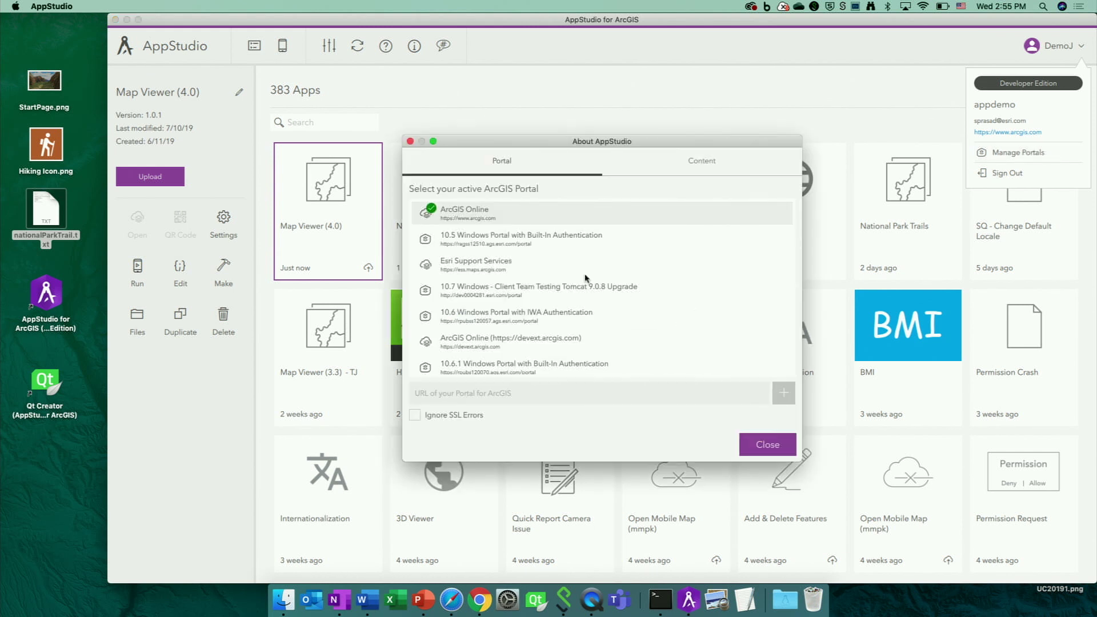
left_click(411, 141)
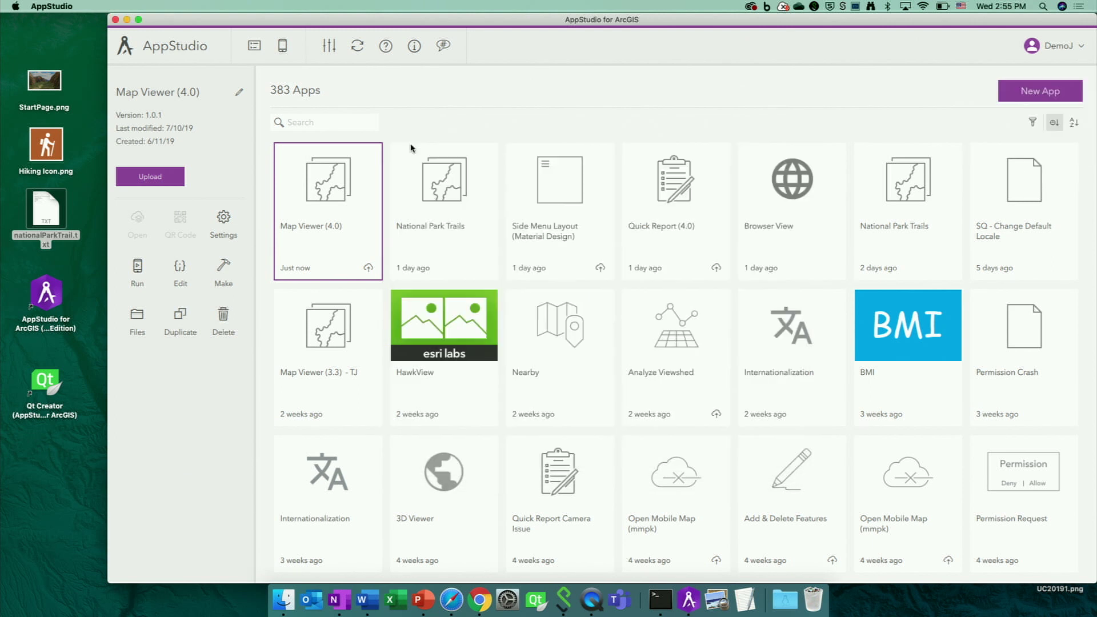
left_click(156, 180)
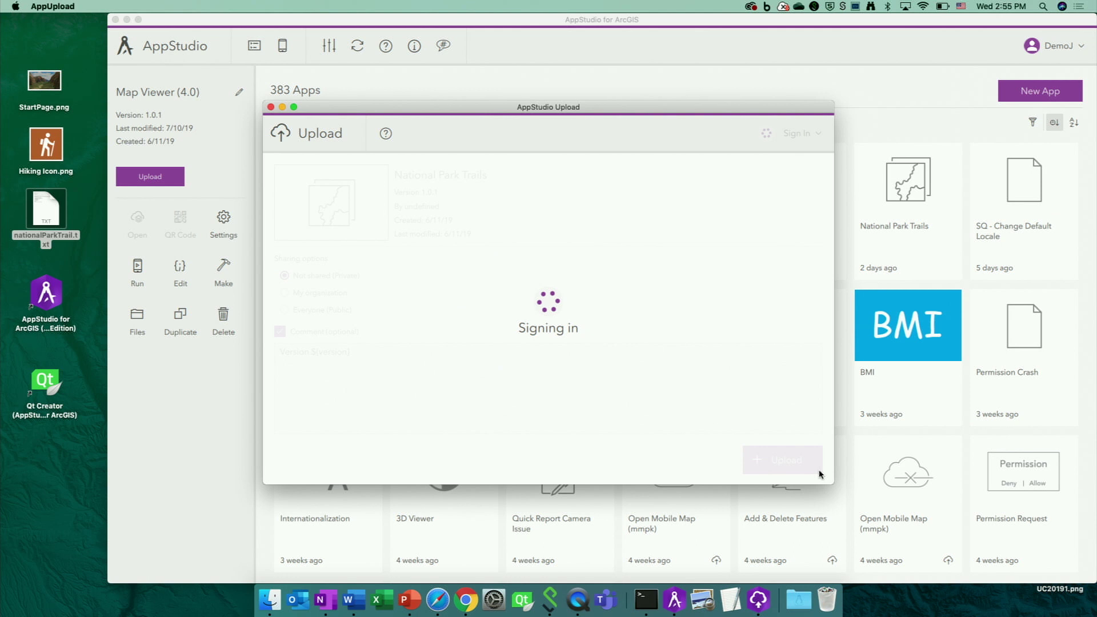
left_click(819, 473)
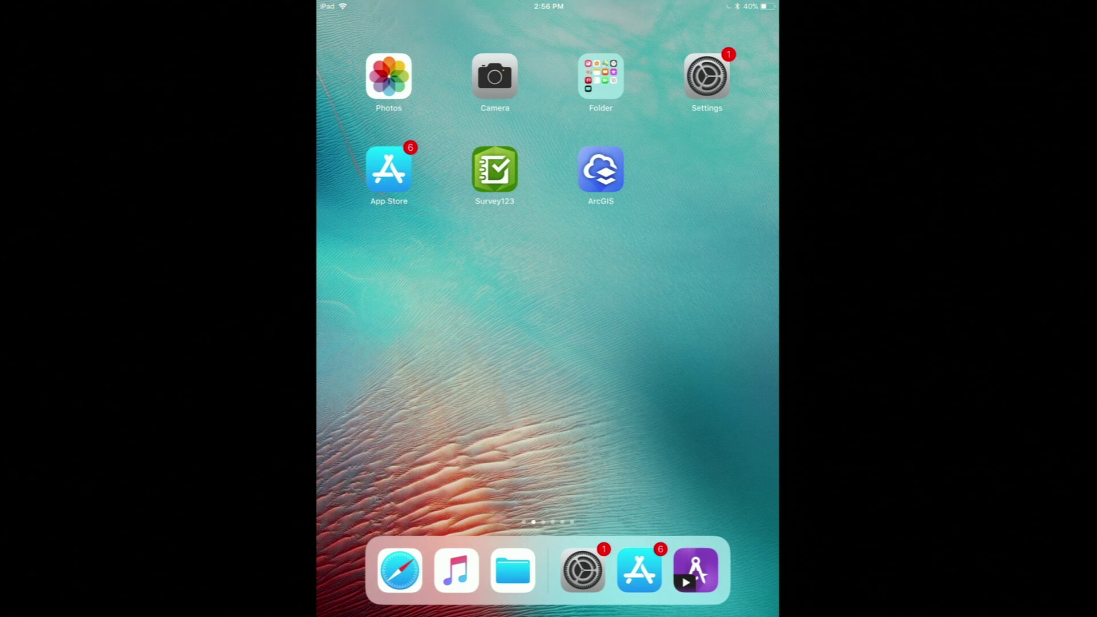
On the iPad, view the AppStudio Player for ArcGIS page in the App Store and the sign-in options in Player.
left_click(696, 570)
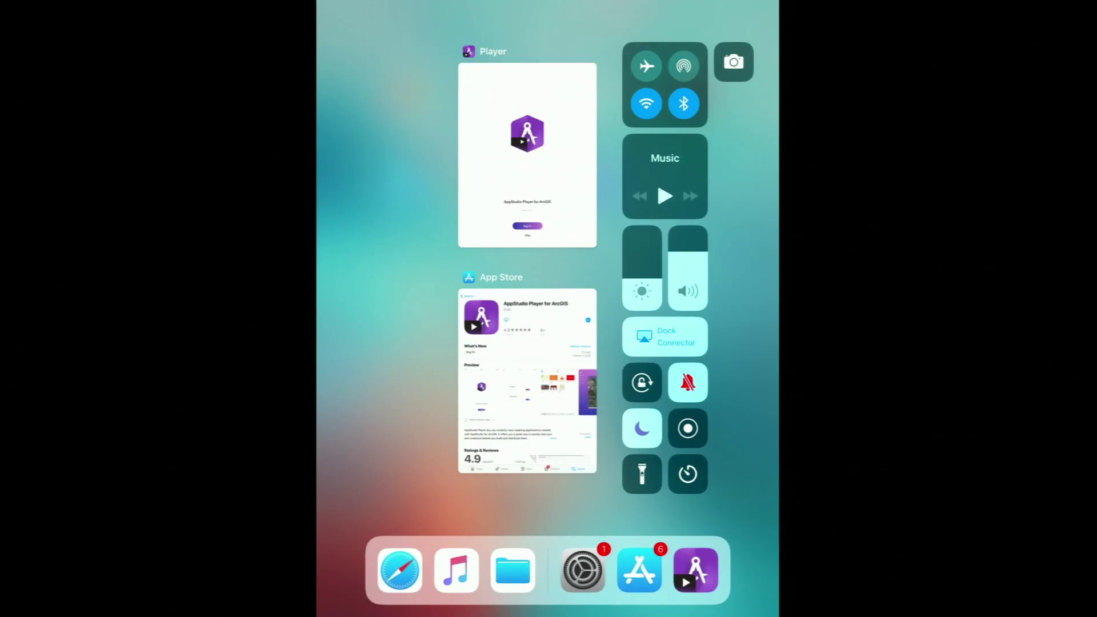
left_click(526, 379)
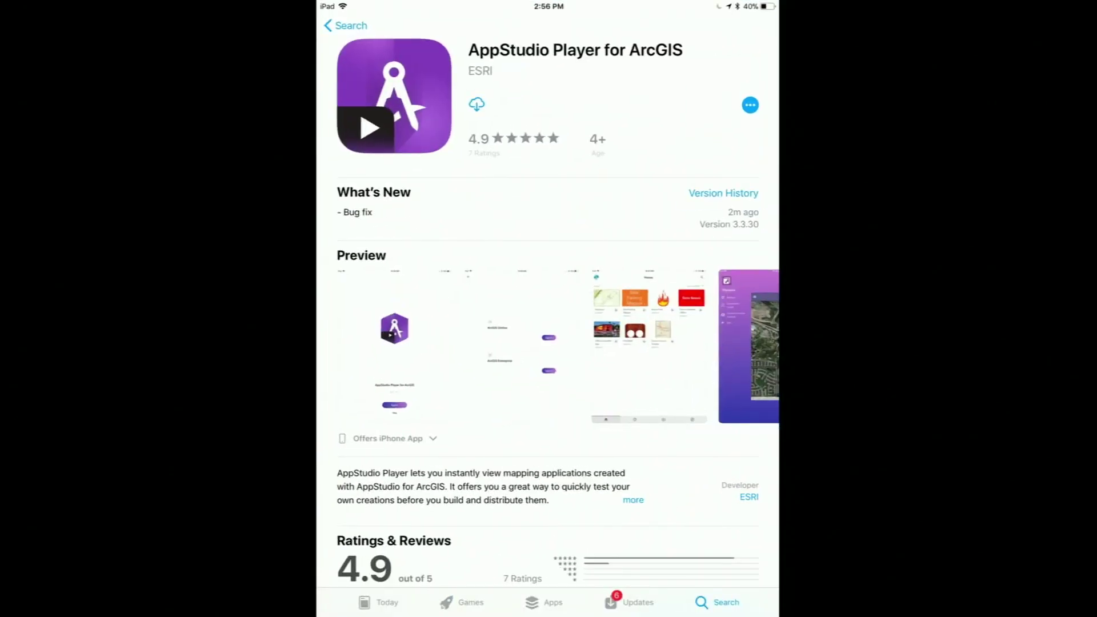
left_click_drag(547, 614, 547, 400)
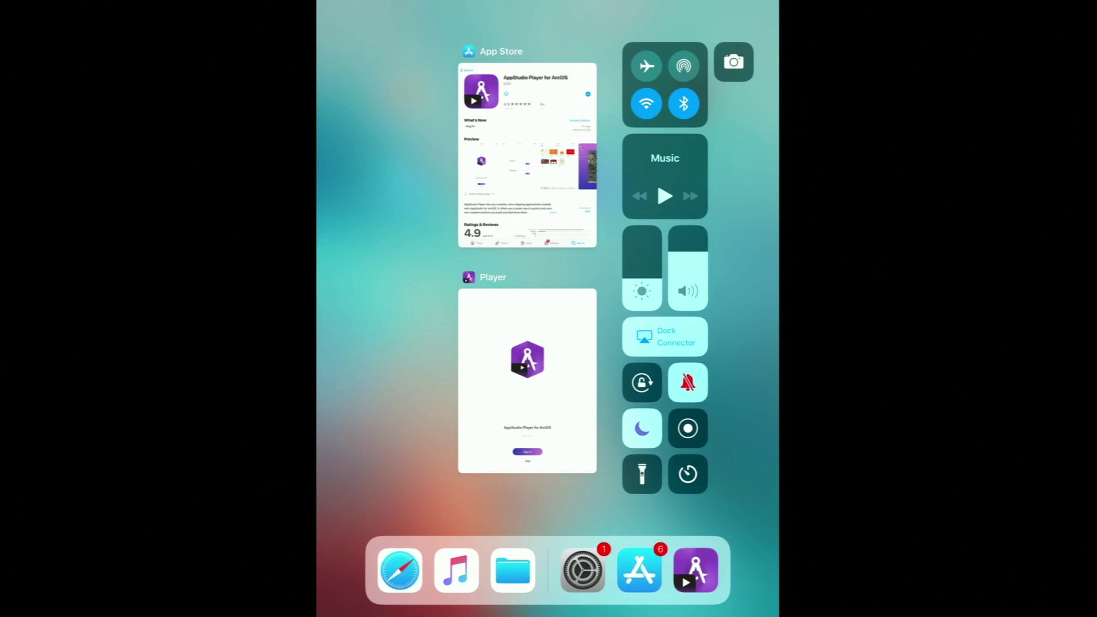
left_click(526, 379)
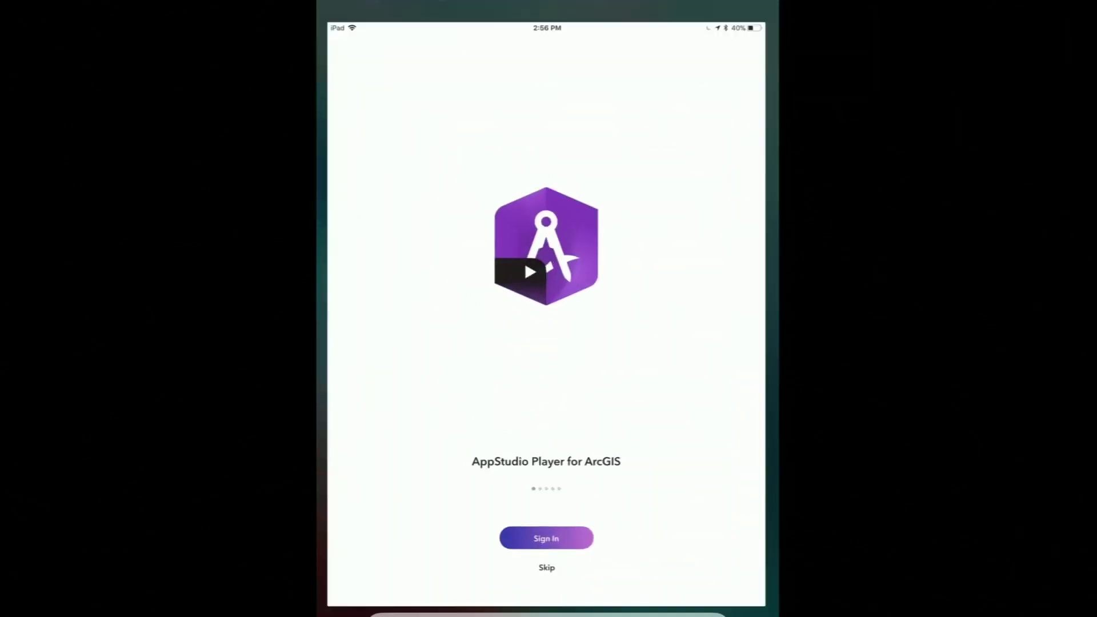
left_click(548, 545)
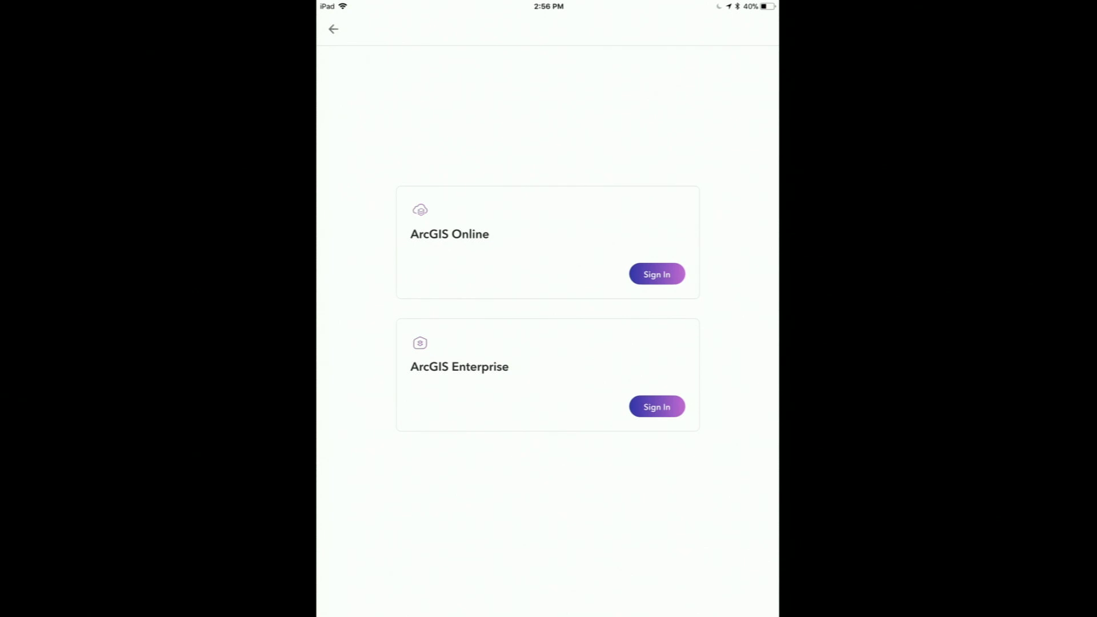
left_click(334, 28)
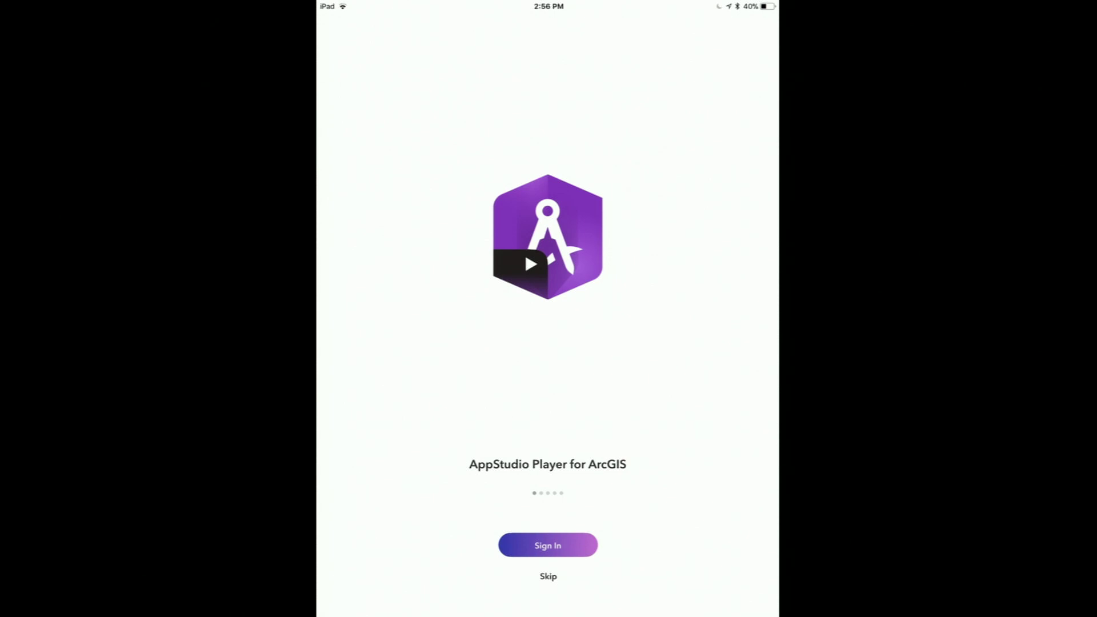
Skip signing in to Player and load the National Park Trails app by scanning its QR code.
left_click(548, 576)
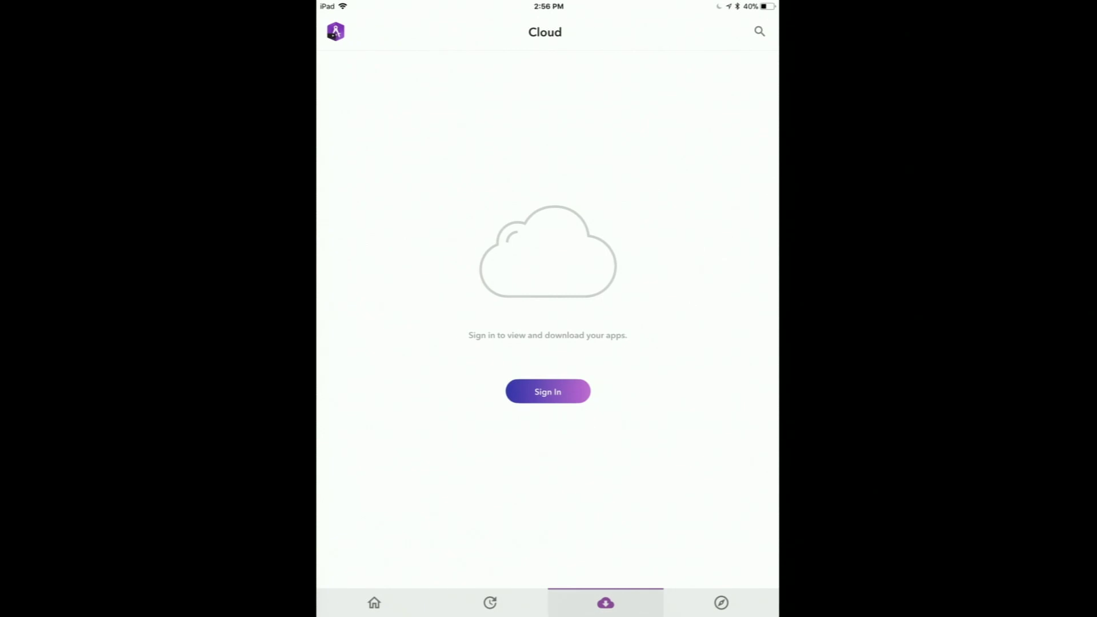
left_click(335, 31)
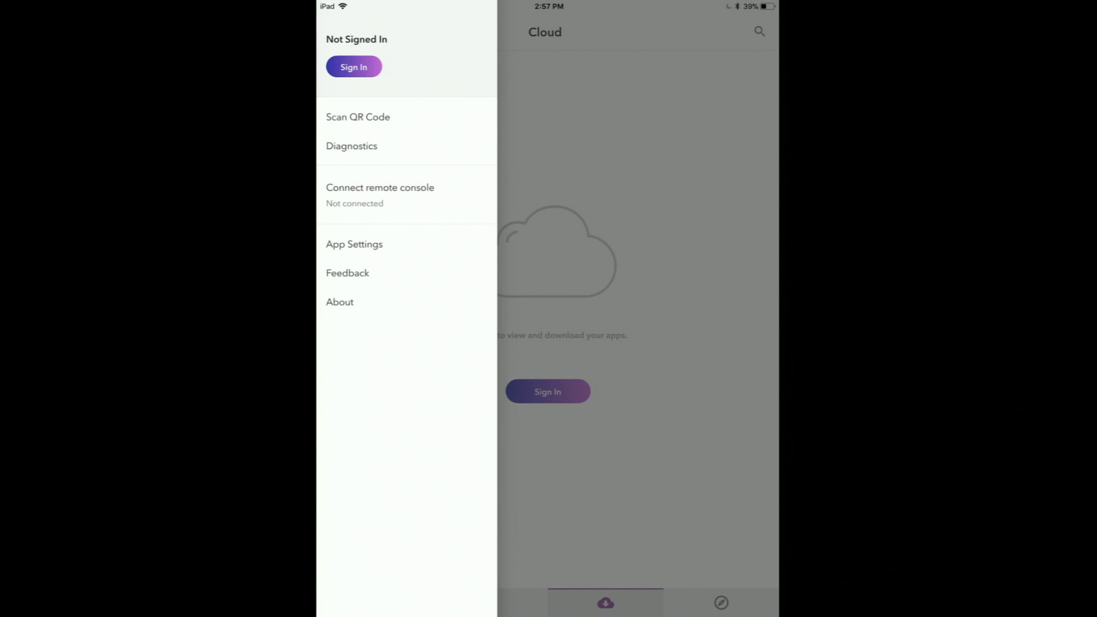
left_click(357, 117)
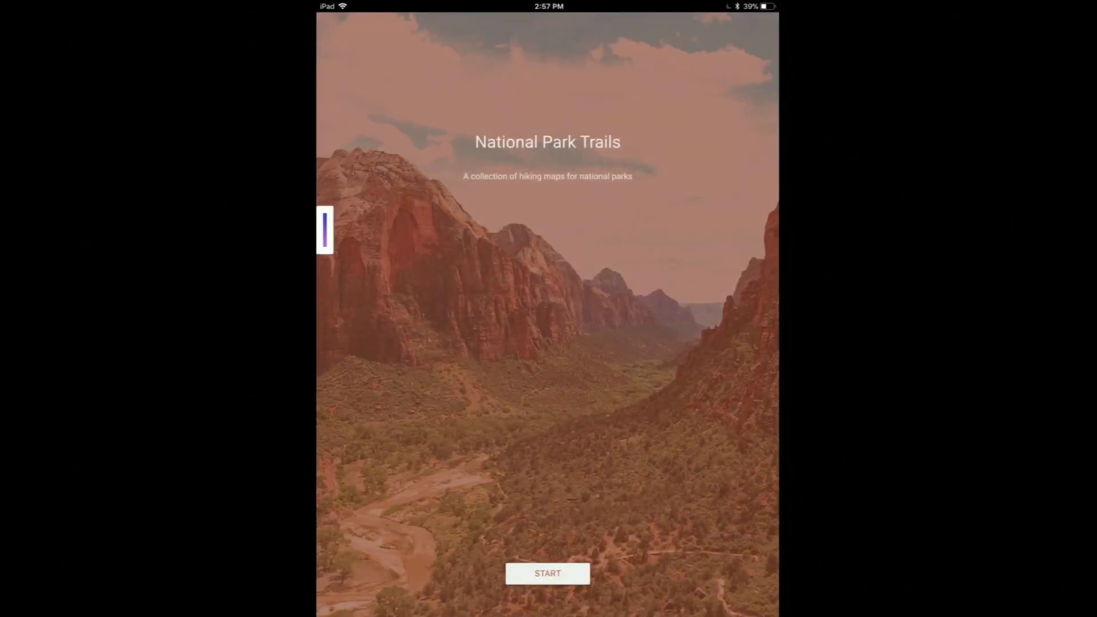
Start the National Park Trails app and open the Zion National Park map from the web maps gallery.
left_click(547, 573)
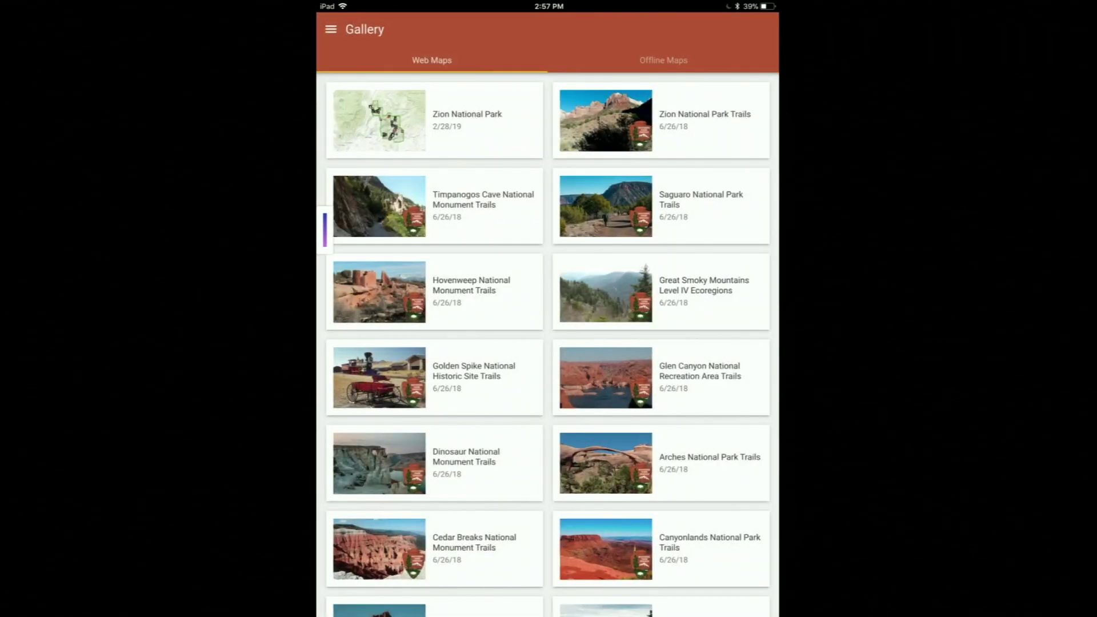
left_click(435, 120)
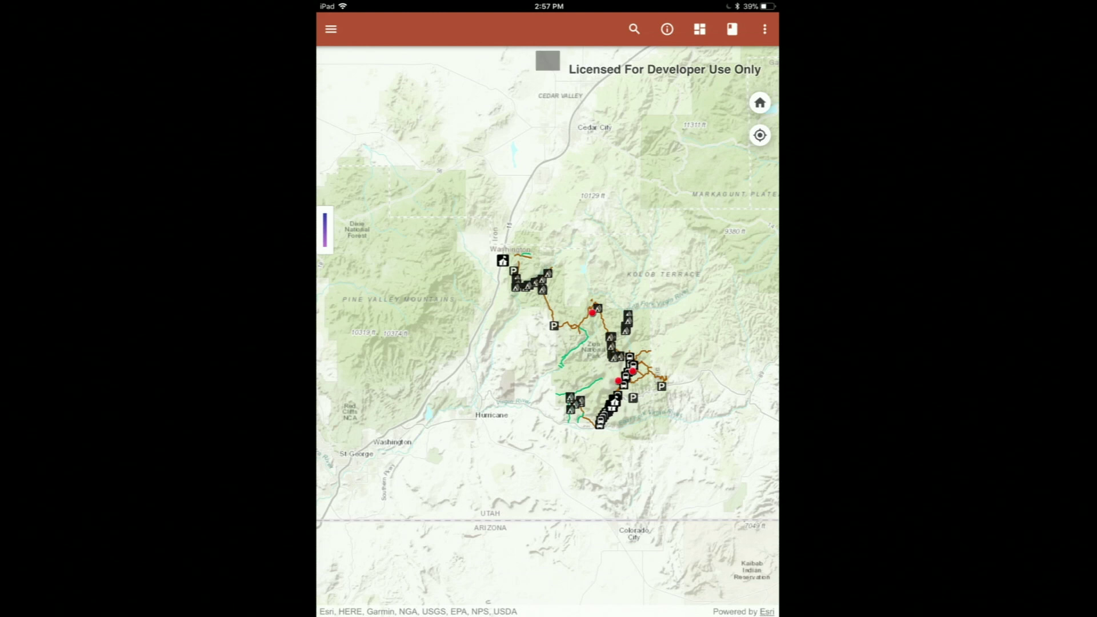
Identify the northernmost red point of interest, view its PNG attachment, and close the image and the feature details.
scroll(576, 383, "up", 3)
left_click(550, 281)
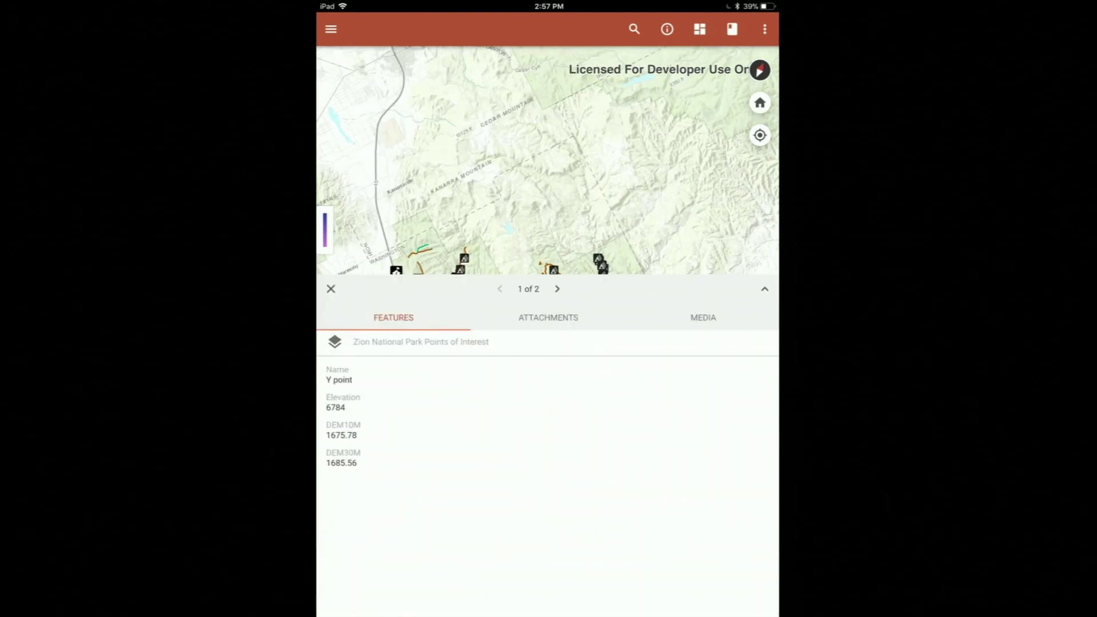
left_click(549, 318)
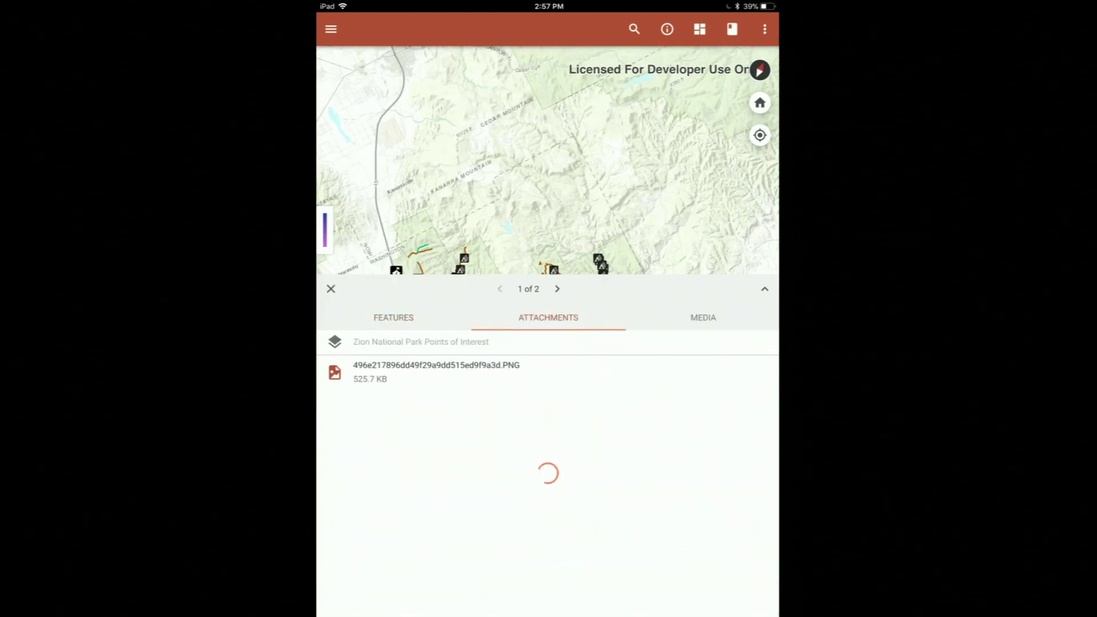
left_click(434, 369)
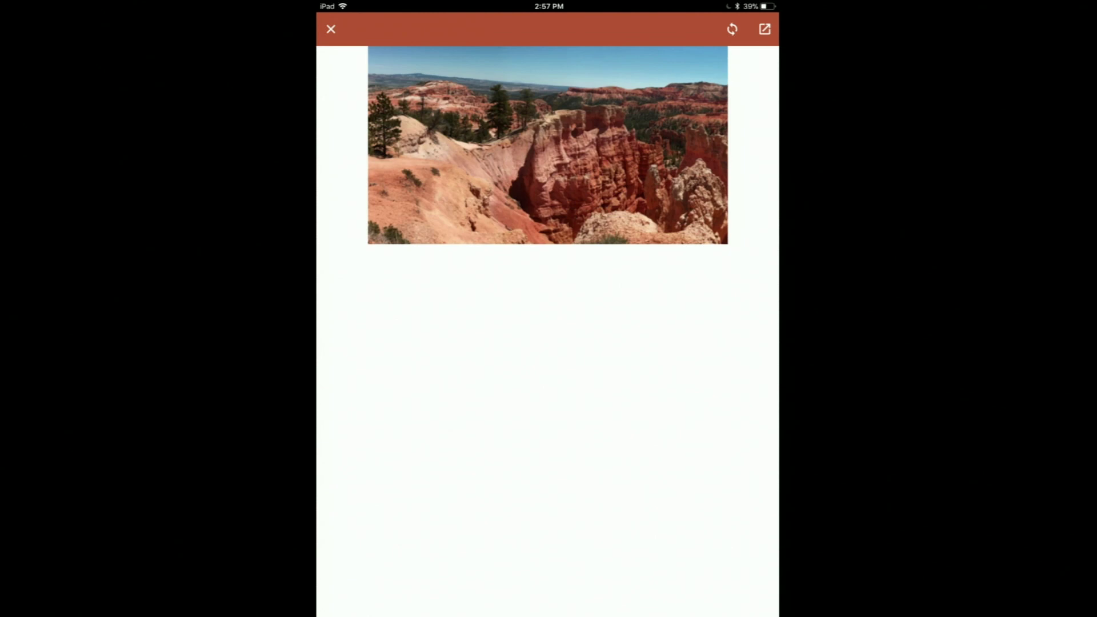
left_click(330, 29)
left_click(331, 289)
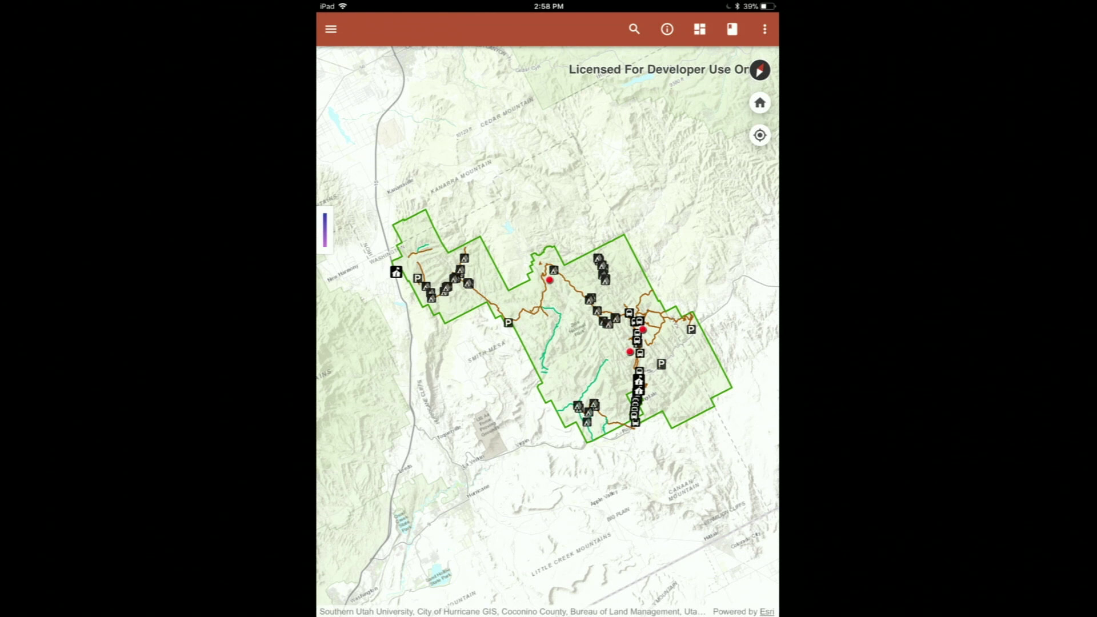
scroll(537, 297, "up", 3)
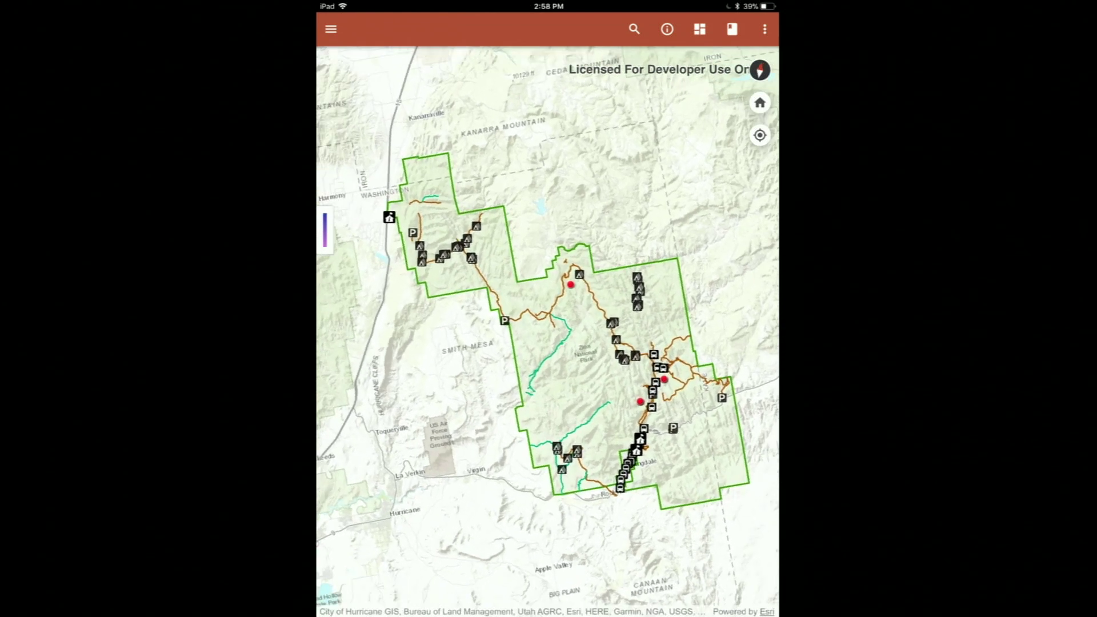